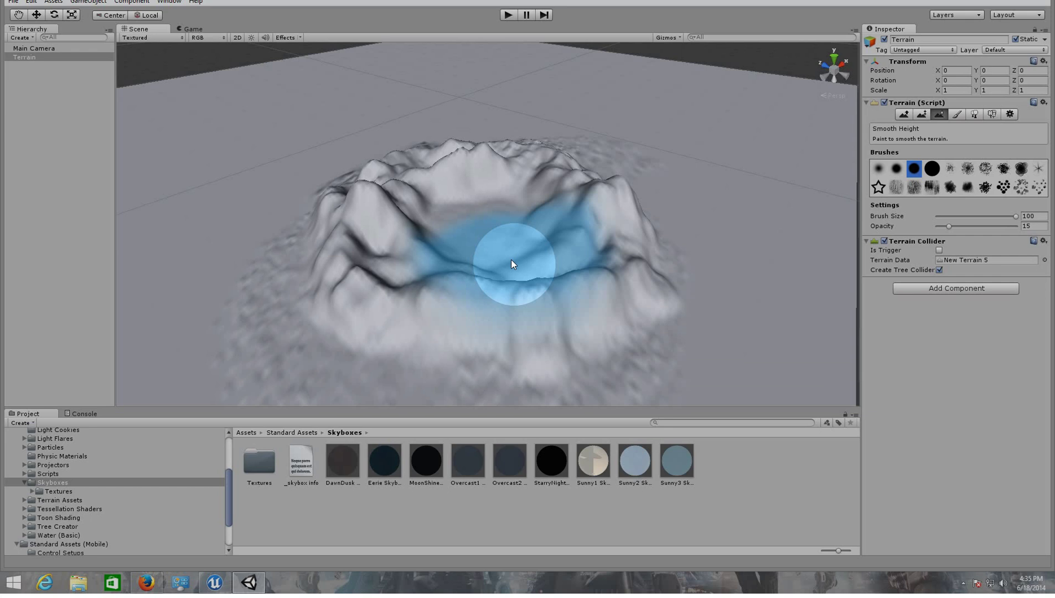
Switch the terrain Inspector from sculpting to the Paint Texture tool.
left_click(957, 114)
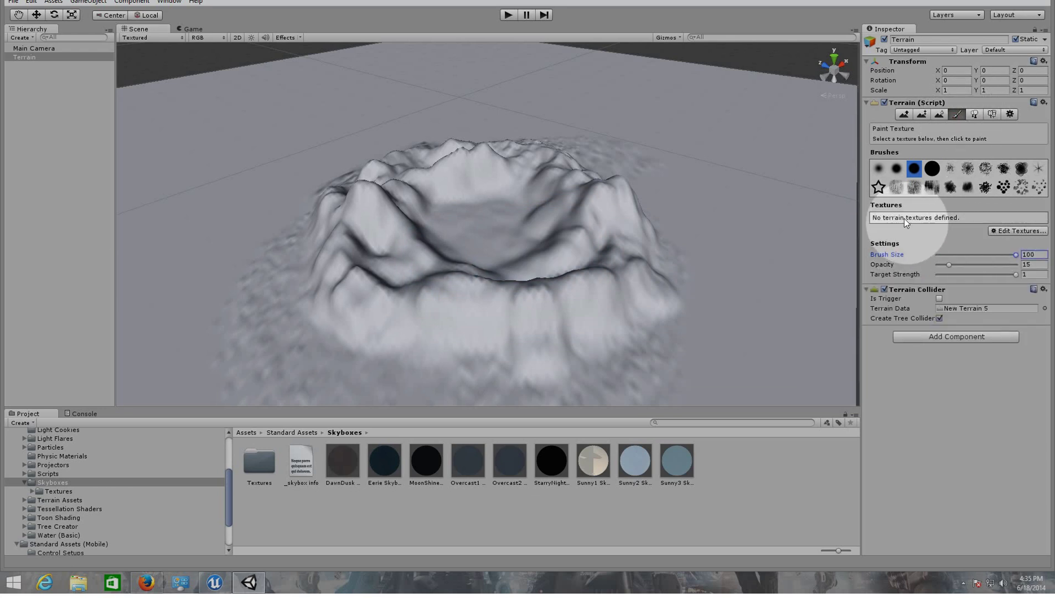
Add Grass (Hill) as the terrain's first texture, tiled at Size X 3.
left_click(1026, 232)
left_click(1015, 243)
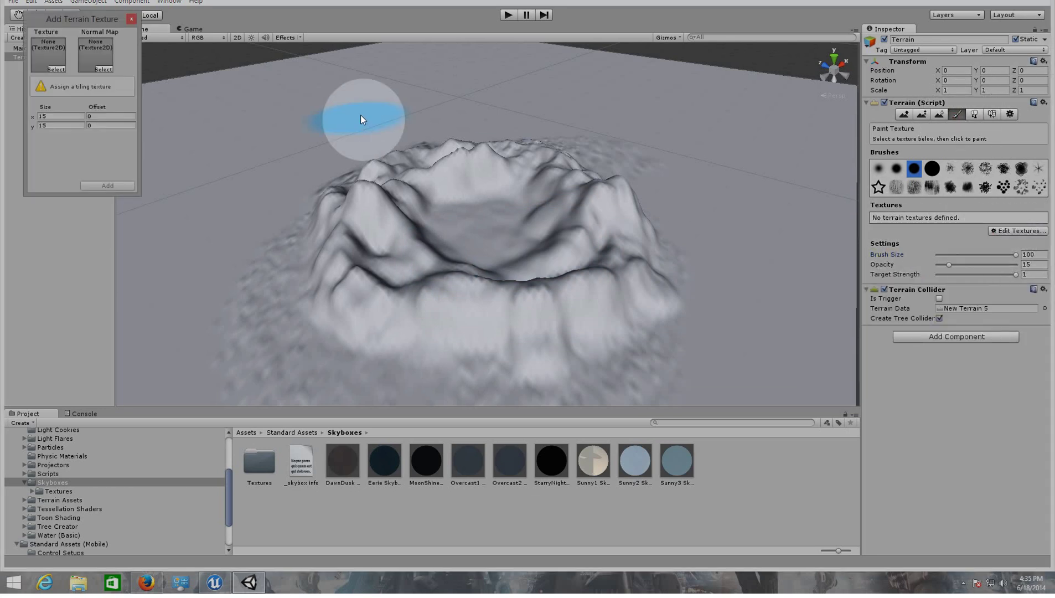
left_click(59, 69)
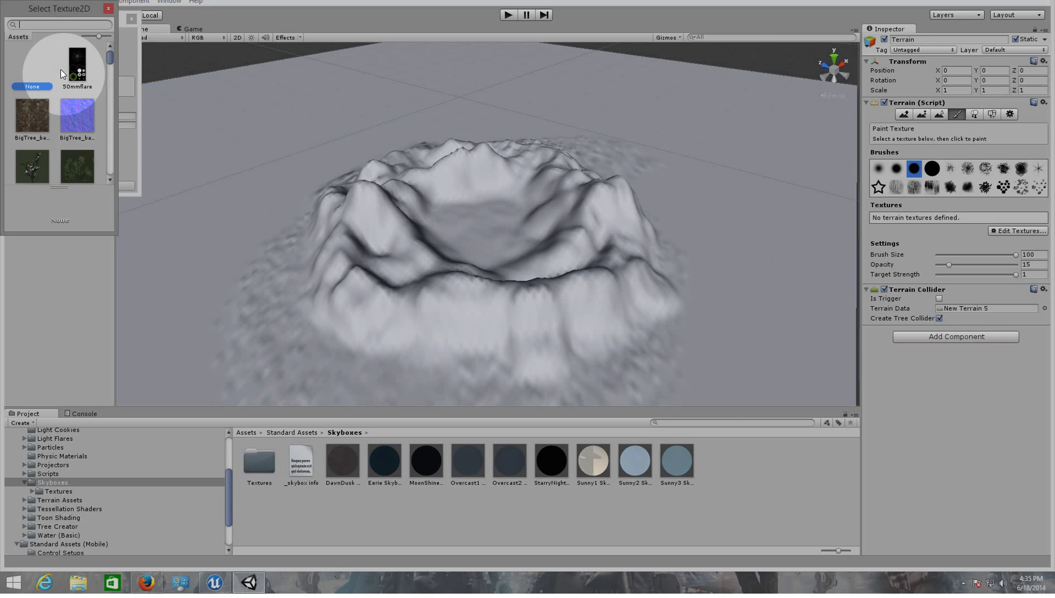
left_click(57, 22)
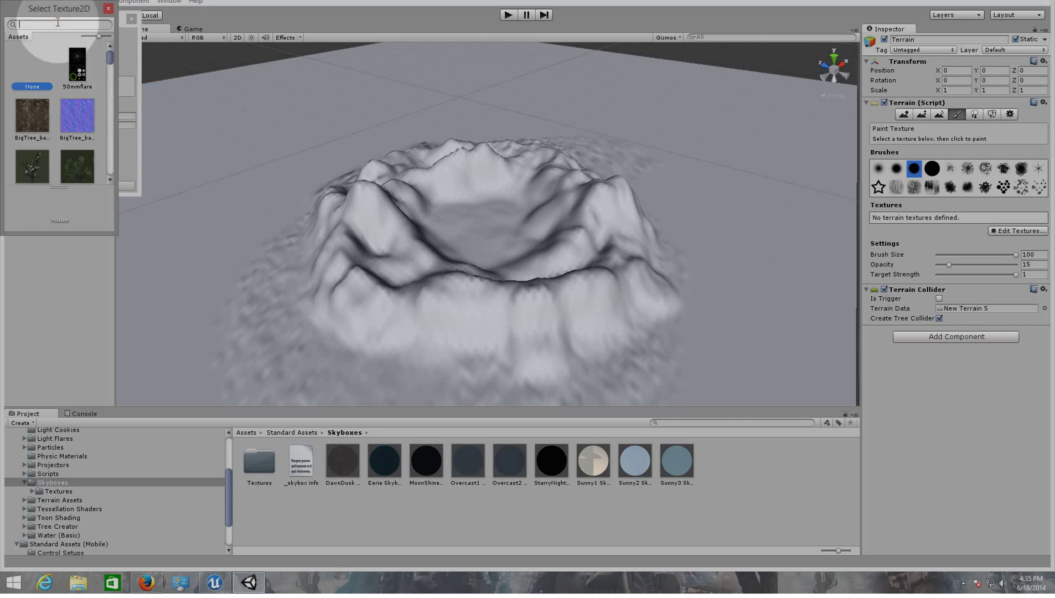
type("grass")
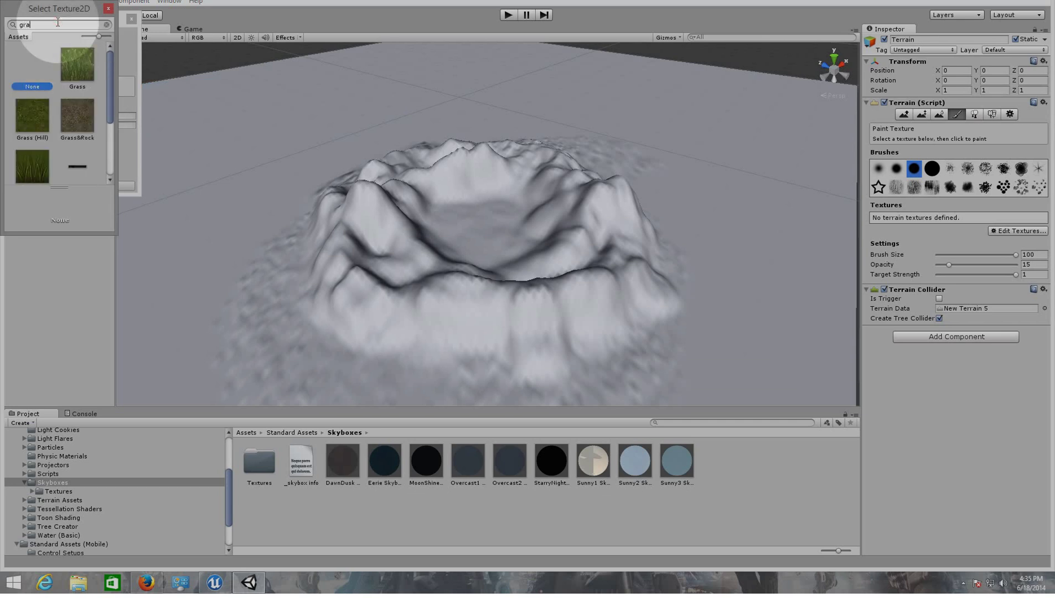
left_click(3, 80)
left_click(26, 121)
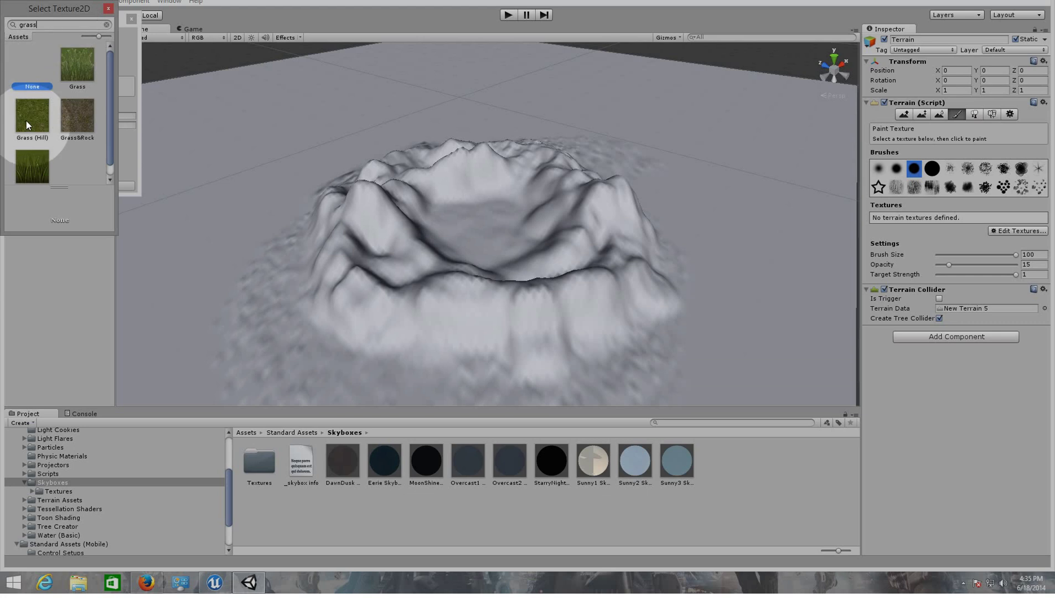
double_click(29, 119)
left_click(49, 92)
type("3")
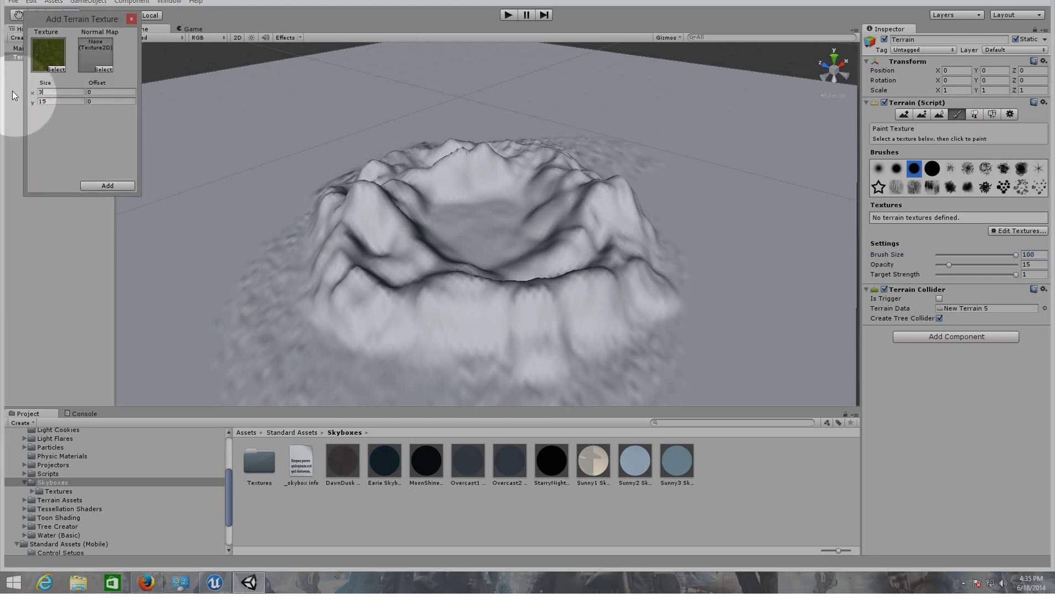
left_click_drag(56, 103, 36, 104)
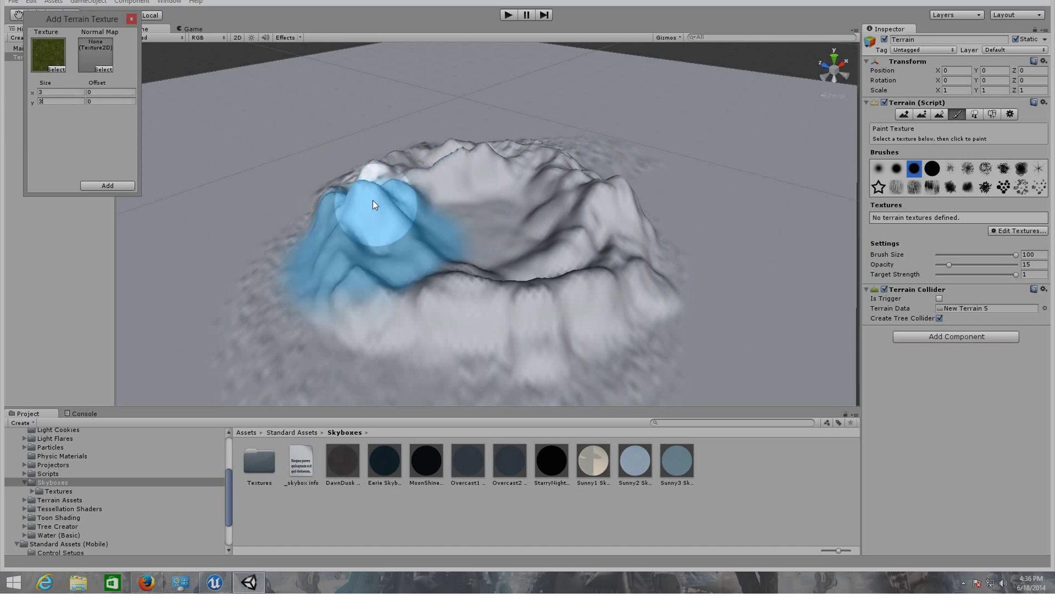
left_click(113, 186)
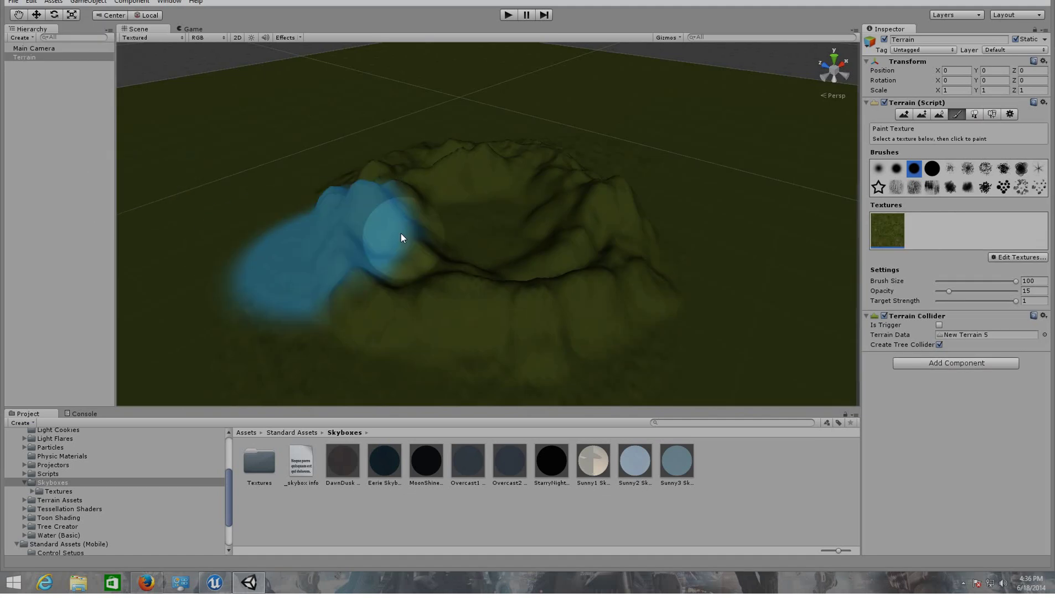
Zoom in on the grassy mound and switch back to the height tool.
mouse_move(449, 224)
left_mouse_down("alt")
mouse_move(439, 181)
mouse_move(456, 233)
left_mouse_up("alt")
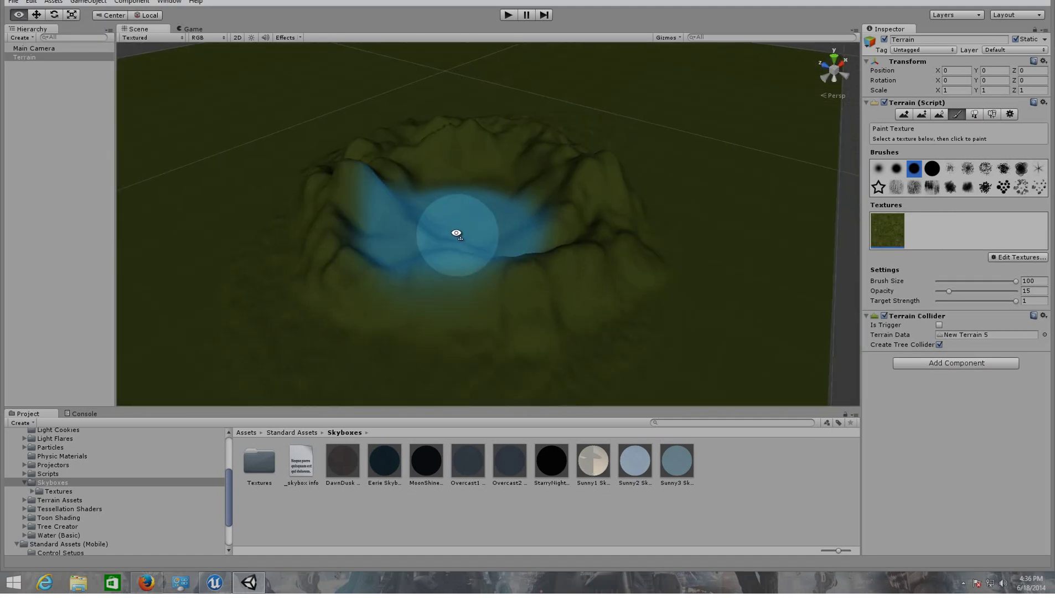
scroll(455, 233, "up", 6, "alt")
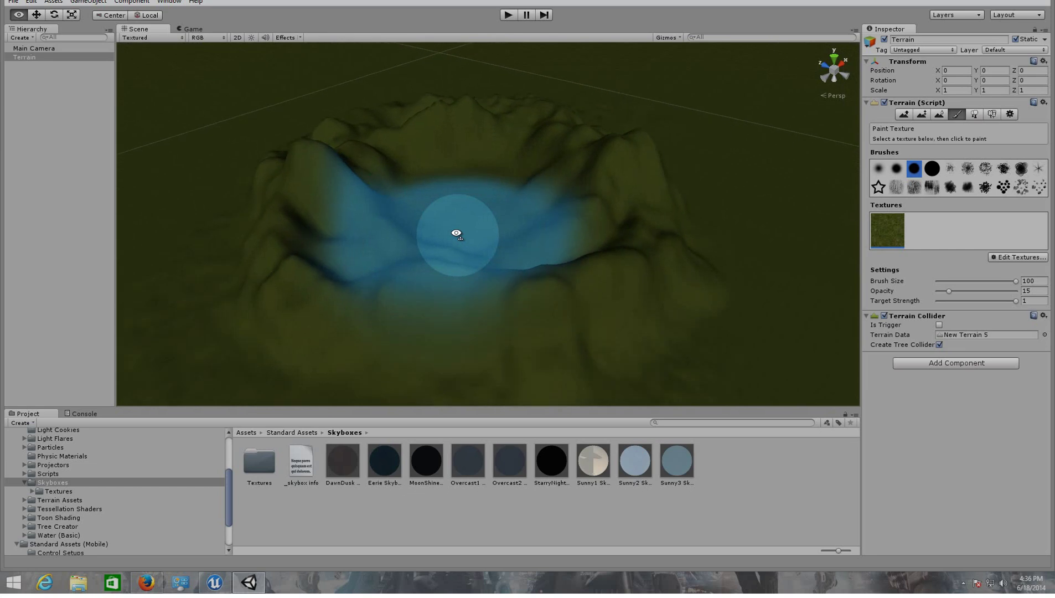
scroll(456, 233, "up", 8, "alt")
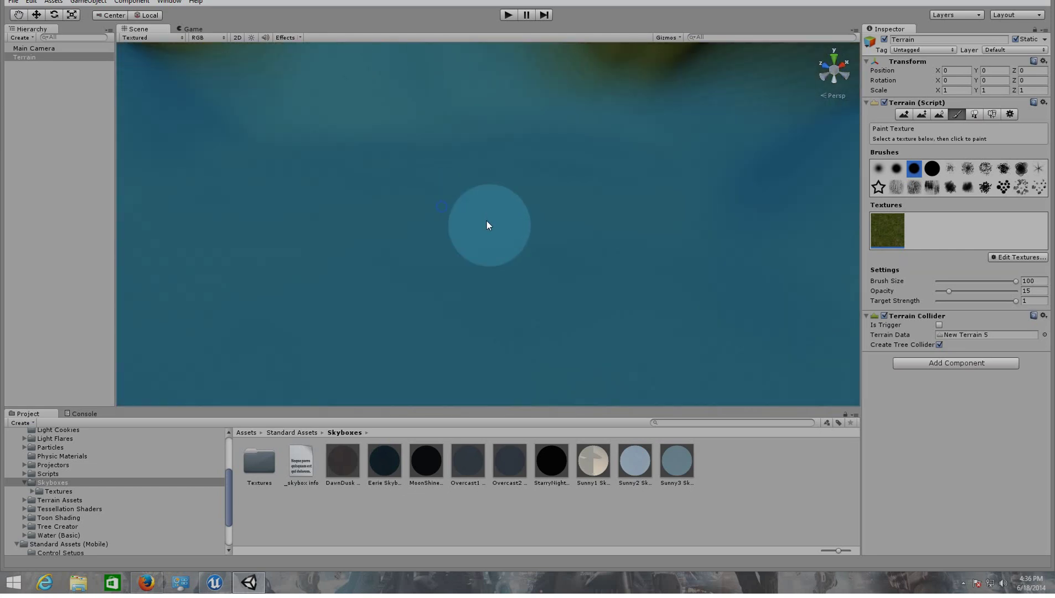
left_click(920, 114)
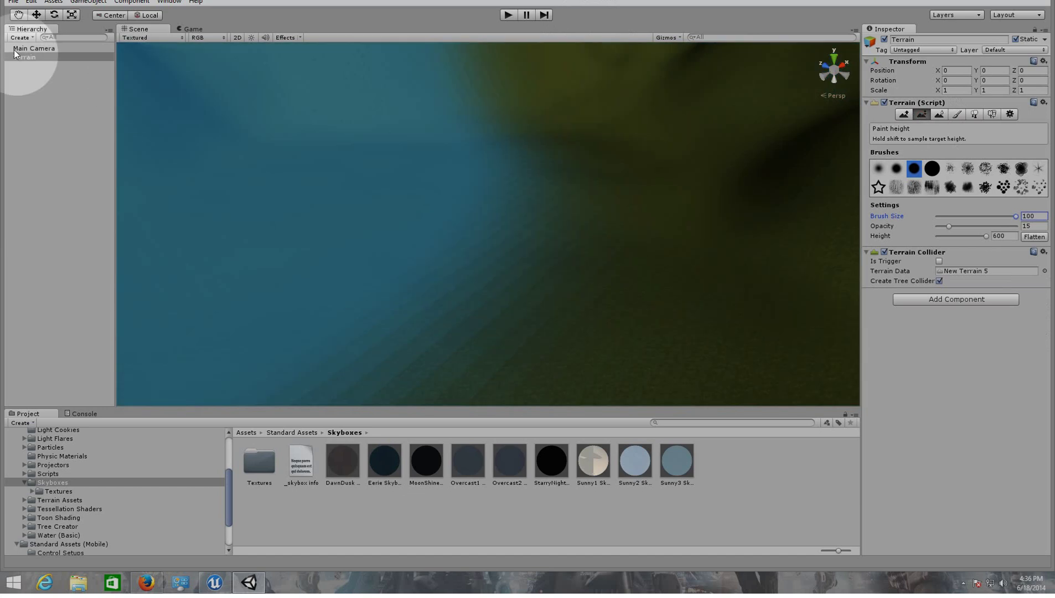
Select and delete the Main Camera, leaving only the Terrain in the hierarchy.
double_click(34, 48)
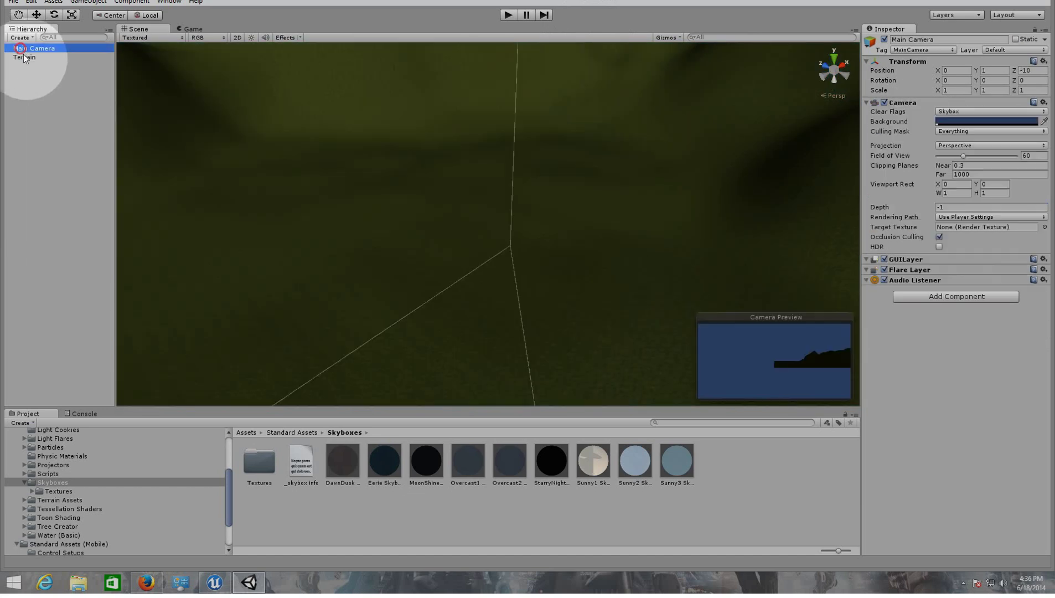
mouse_move(236, 159)
left_mouse_down("alt")
mouse_move(299, 207)
mouse_move(278, 171)
mouse_move(226, 165)
mouse_move(198, 187)
mouse_move(188, 228)
mouse_move(229, 176)
left_mouse_up("alt")
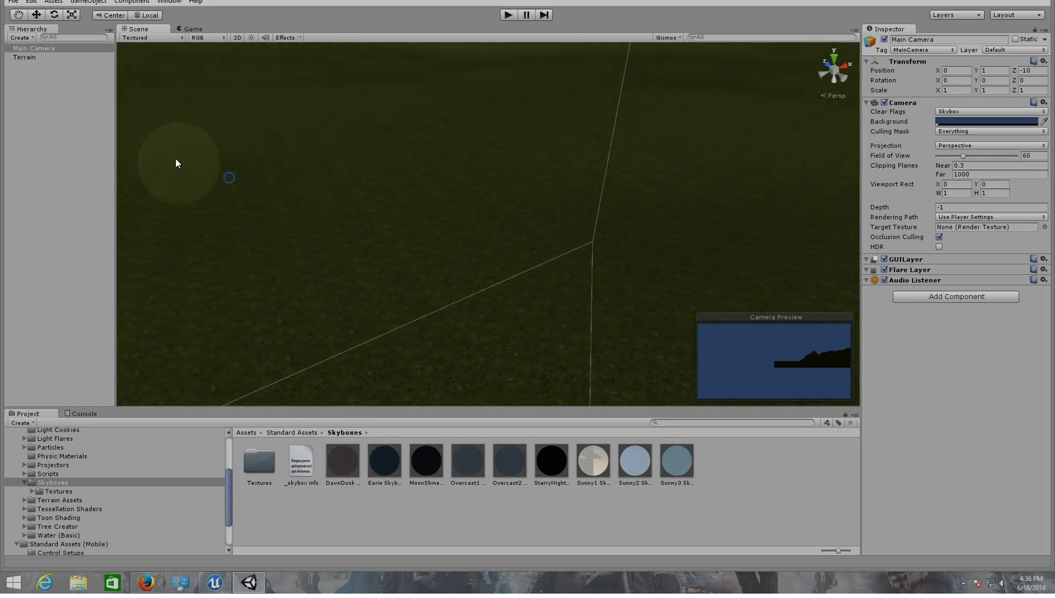
left_click(16, 50)
key("Delete")
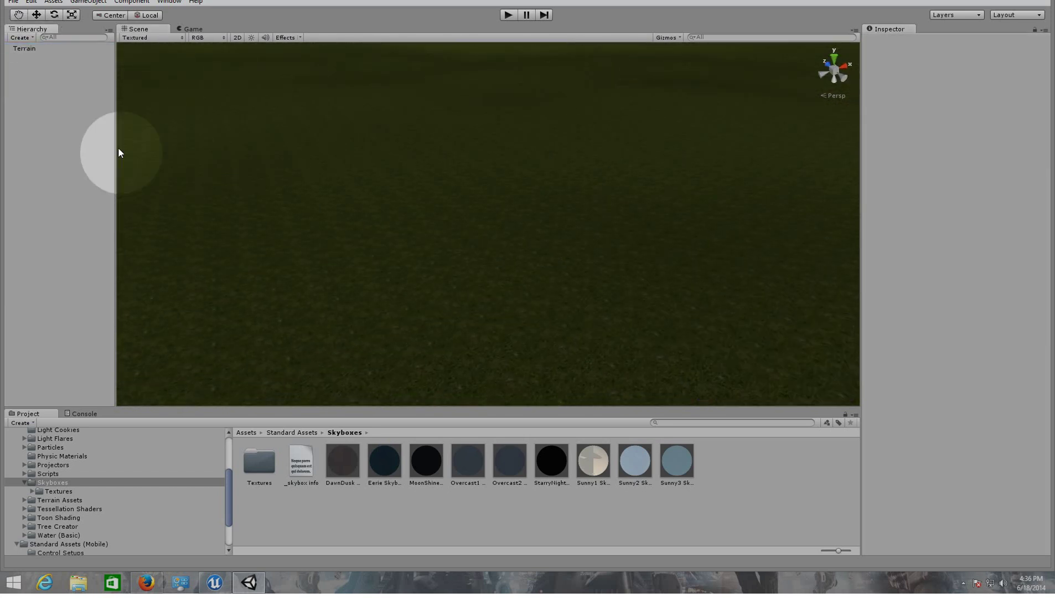
mouse_move(119, 150)
right_mouse_down()
mouse_move(96, 135)
mouse_move(124, 162)
right_mouse_up()
left_click_drag(228, 177, 329, 138, "alt")
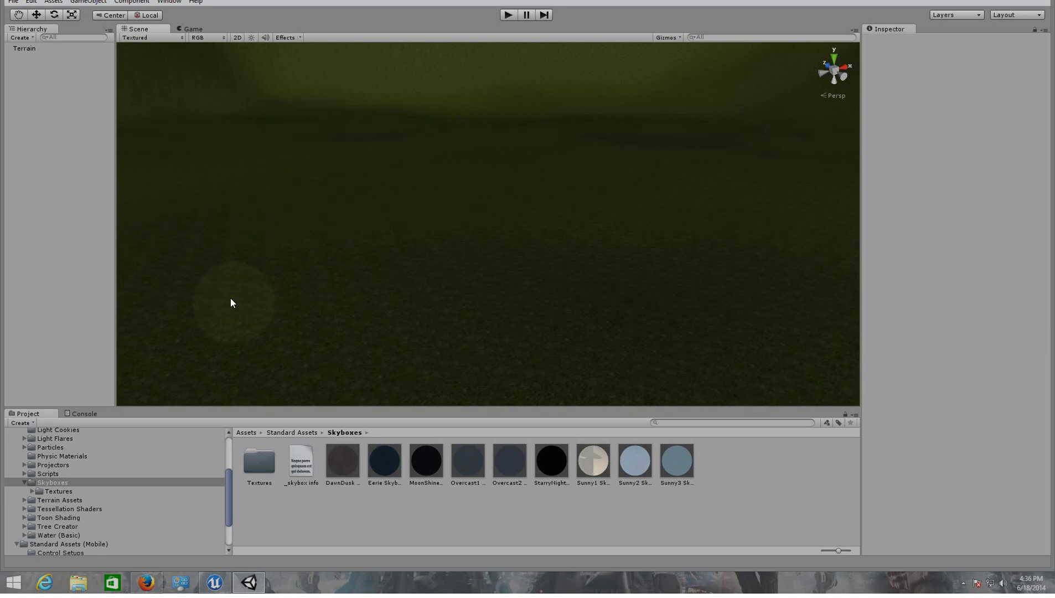
left_click_drag(228, 483, 228, 455)
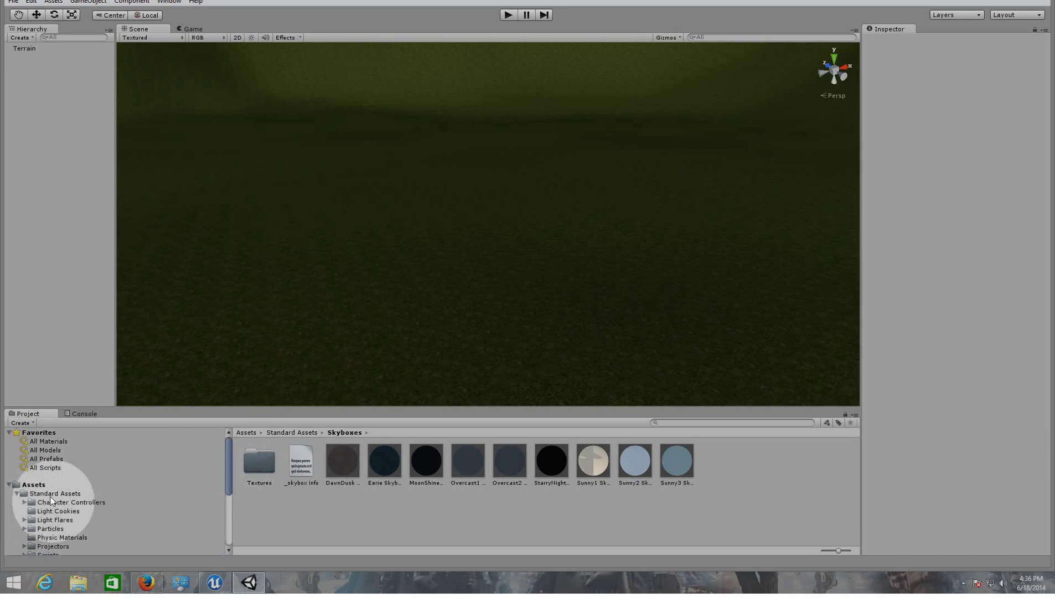
Drag a First Person Controller onto the terrain and raise it to about Y 3.975.
left_click(67, 503)
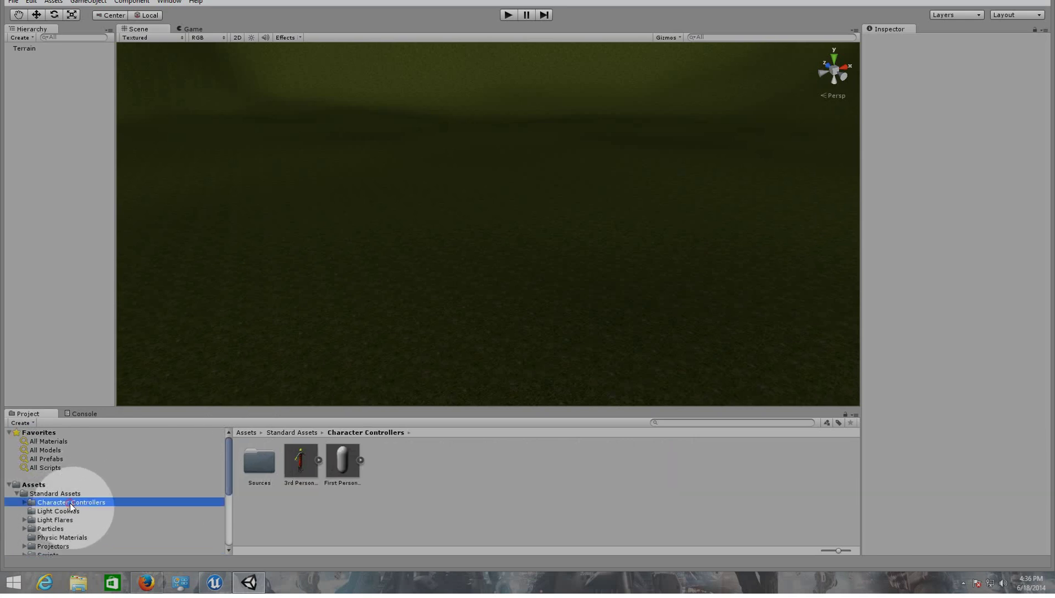
left_click_drag(342, 472, 455, 270)
key("w")
scroll(484, 322, "up", 5)
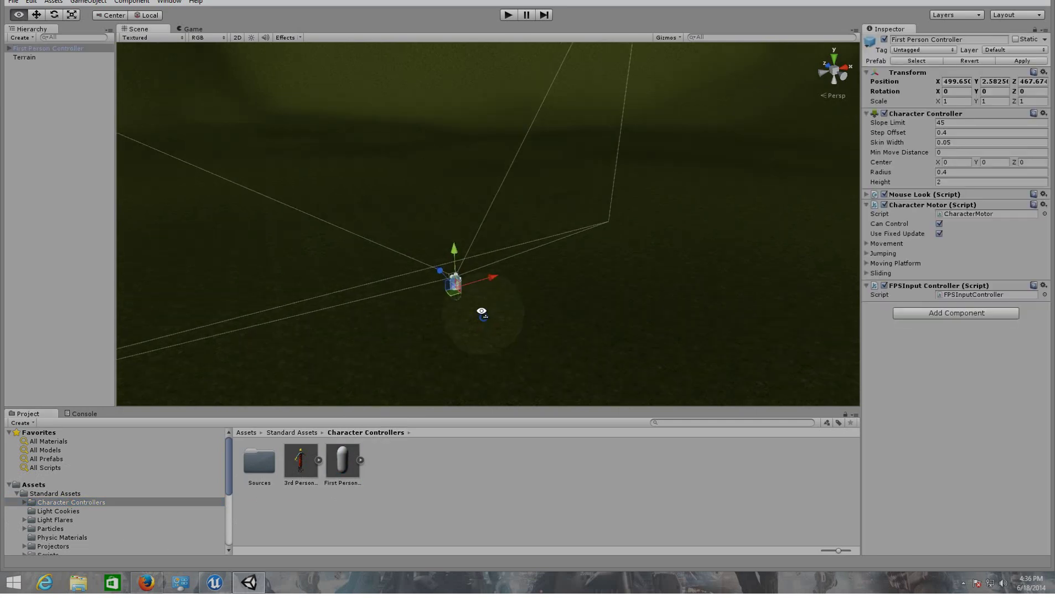
left_click_drag(465, 330, 413, 225)
Test the controller in play mode, then stop it.
left_click(508, 15)
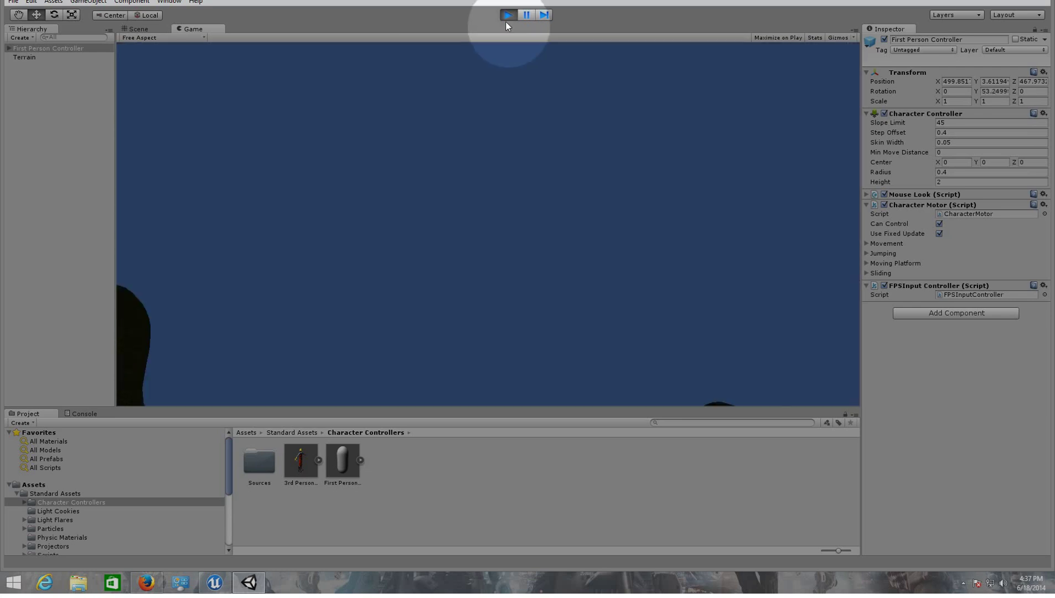
left_click(506, 15)
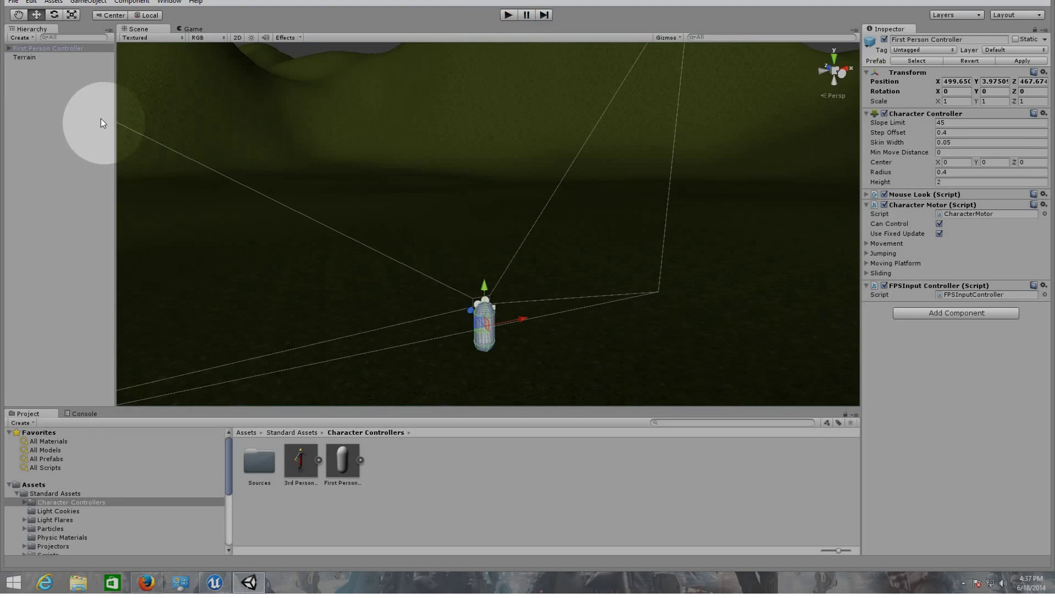
left_click(22, 39)
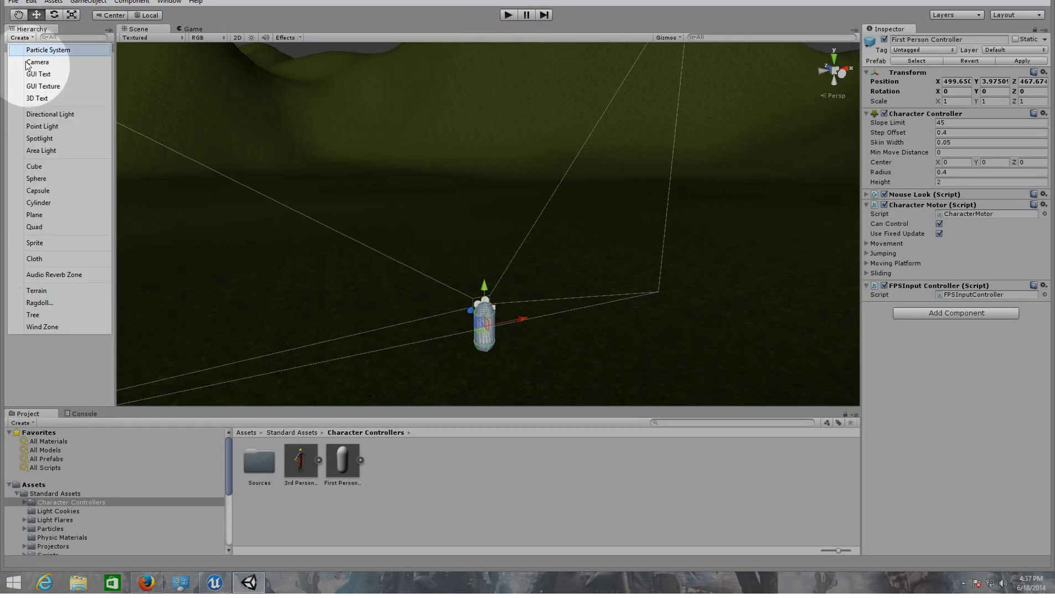
Add a Directional Light at intensity 1 and run the scene in play mode.
left_click(46, 118)
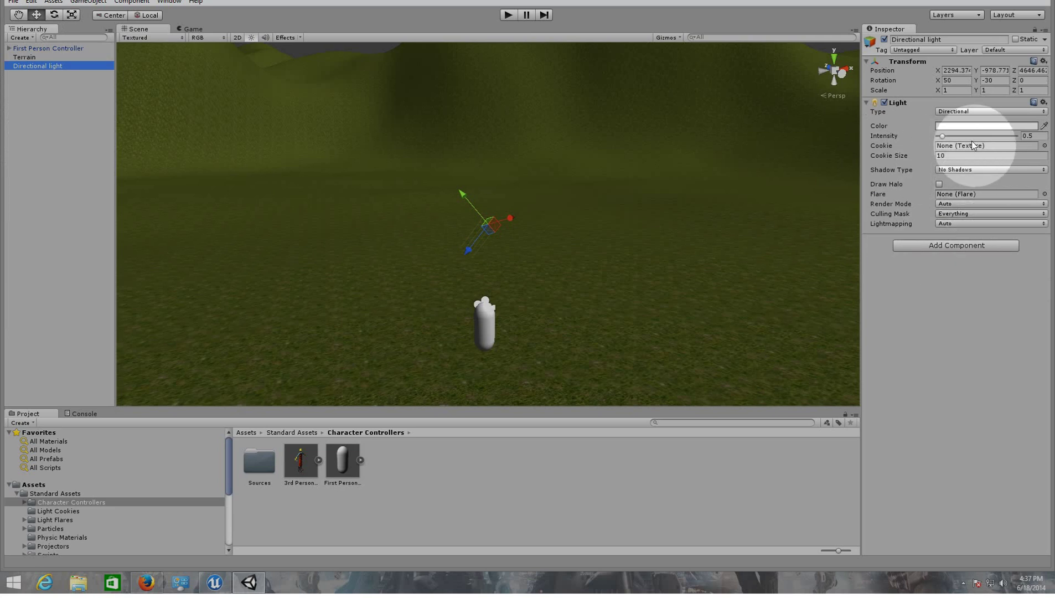
left_click(1030, 136)
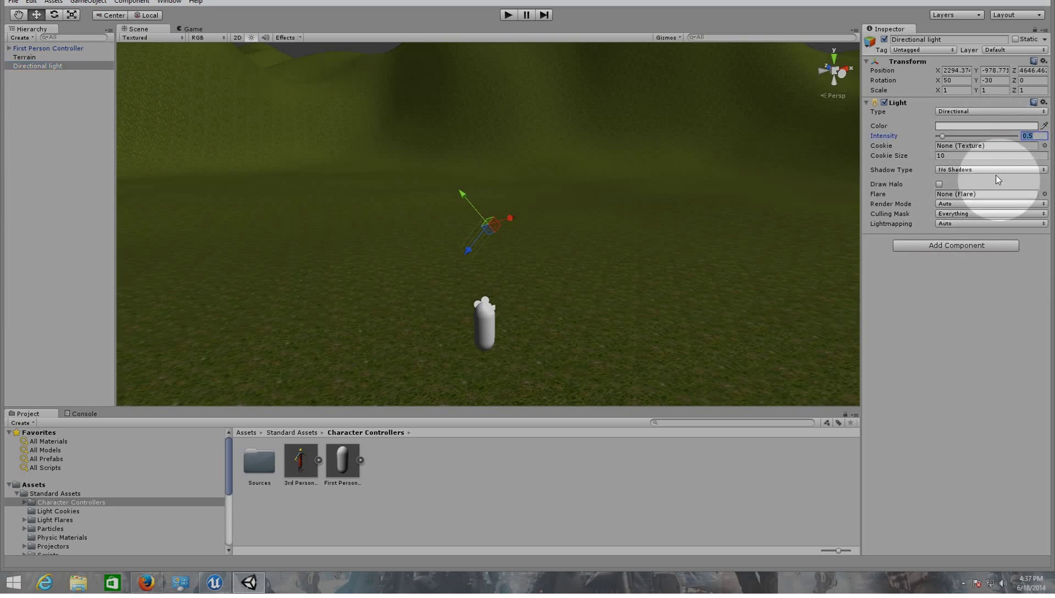
type("1")
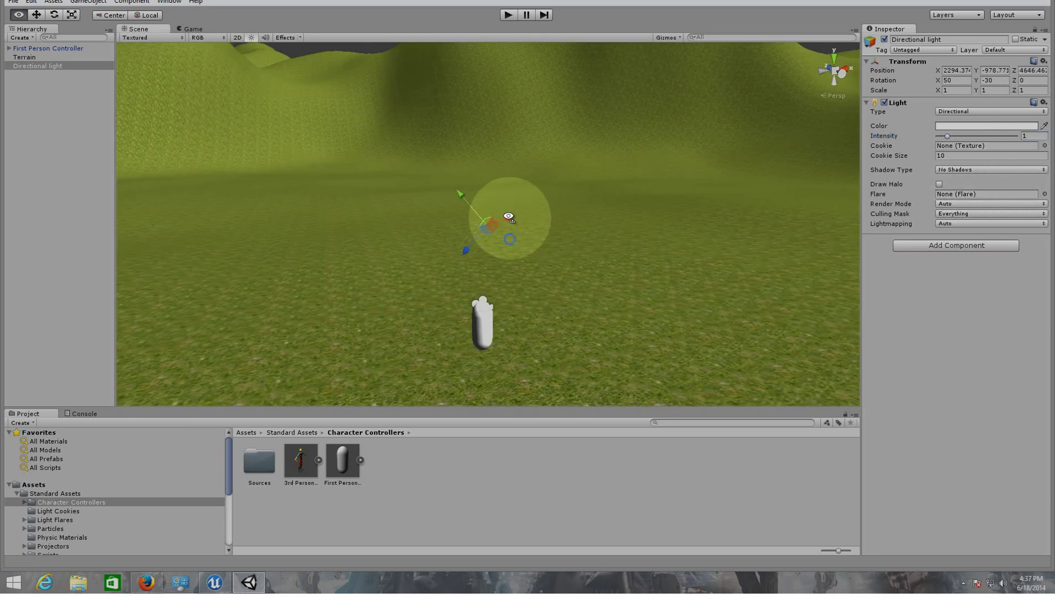
right_click_drag(513, 238, 518, 66)
left_click(509, 15)
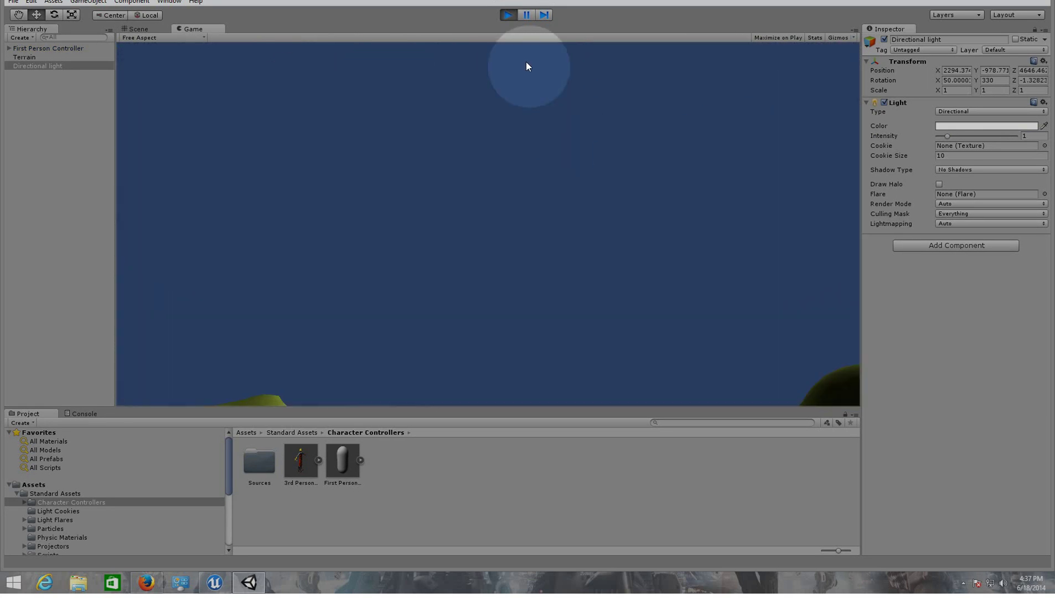
Stop play mode, pull the scene view back, and select the Terrain.
left_click(509, 15)
right_click_drag(550, 217, 600, 307)
key("s")
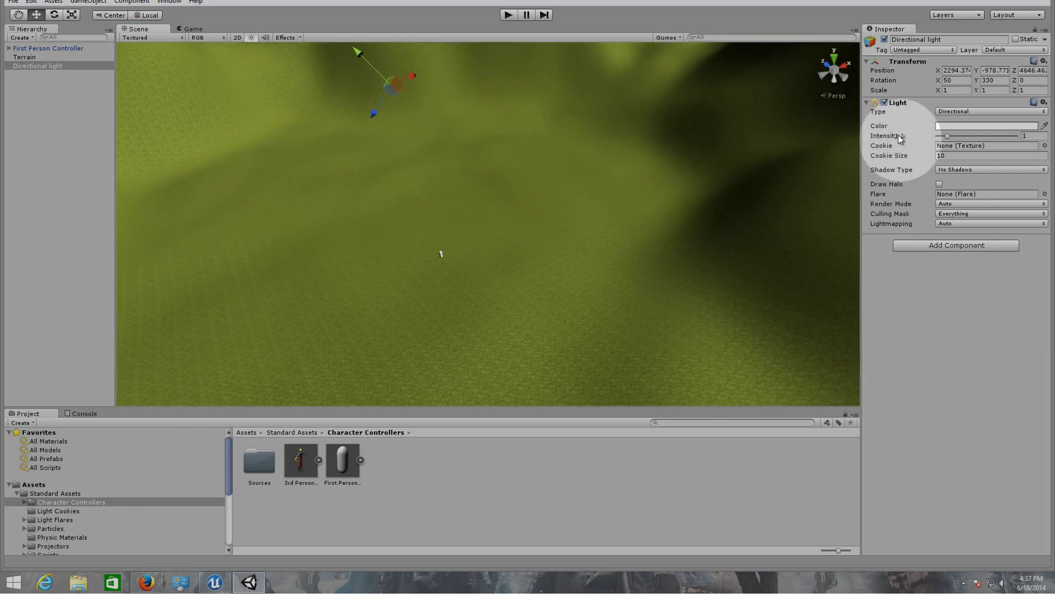
left_click(27, 57)
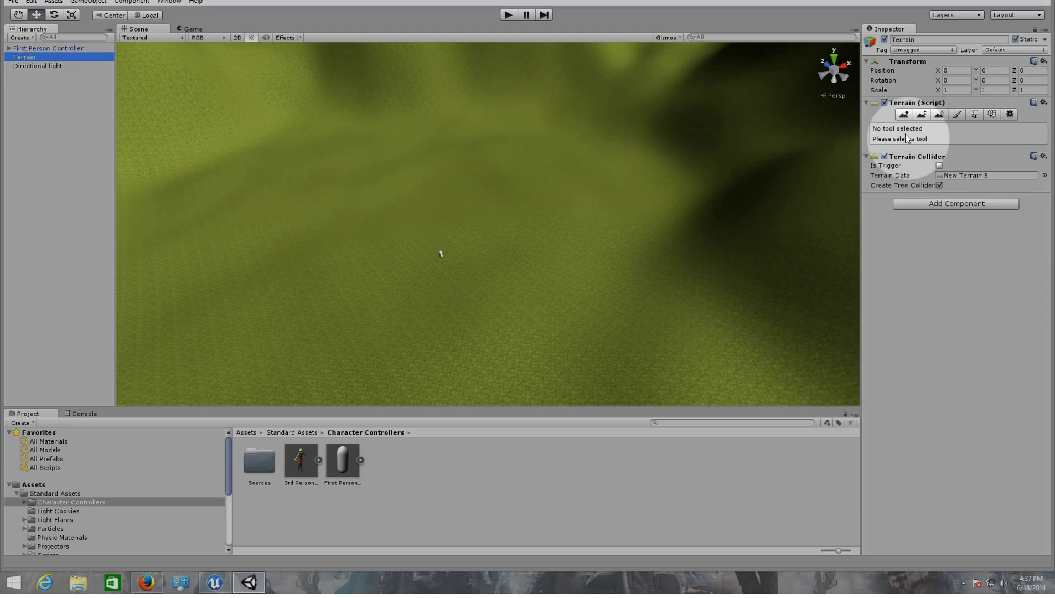
Start a new terrain texture and pick the Grass&Rock image through a 'gr' search.
left_click(957, 115)
left_click(1013, 257)
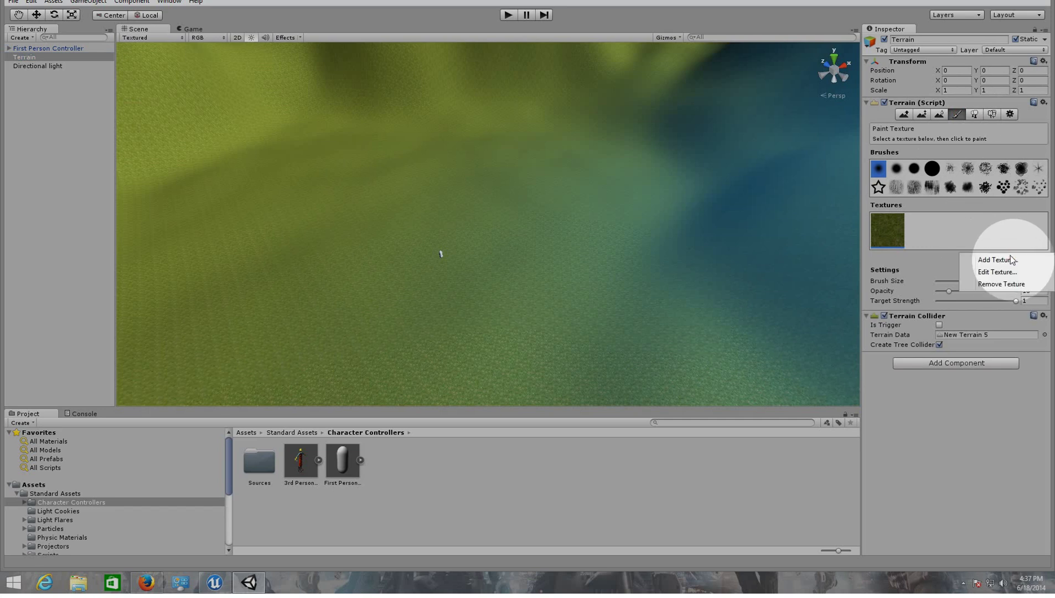
left_click(991, 263)
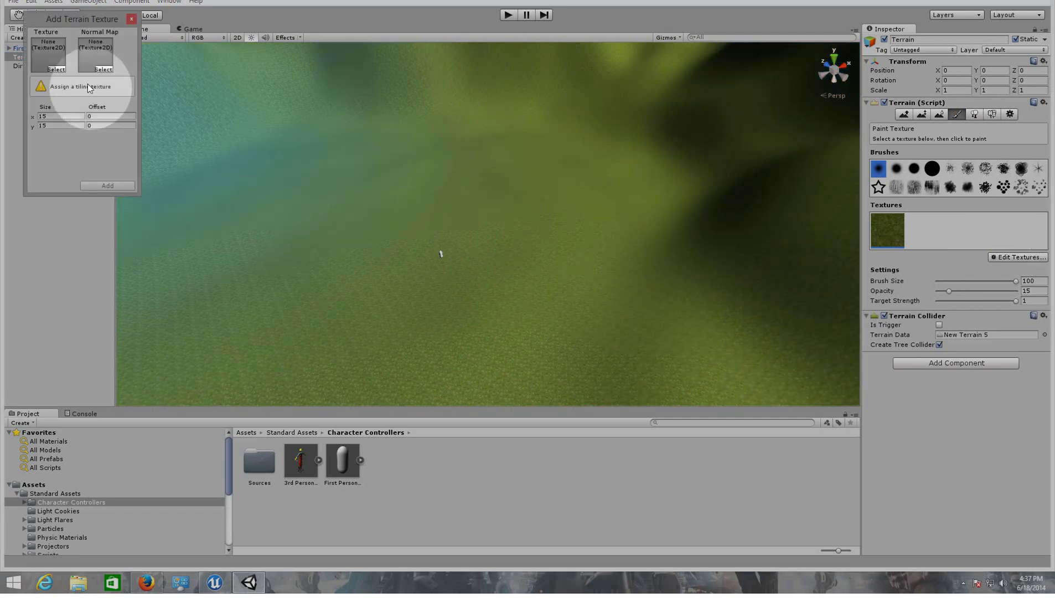
left_click(60, 69)
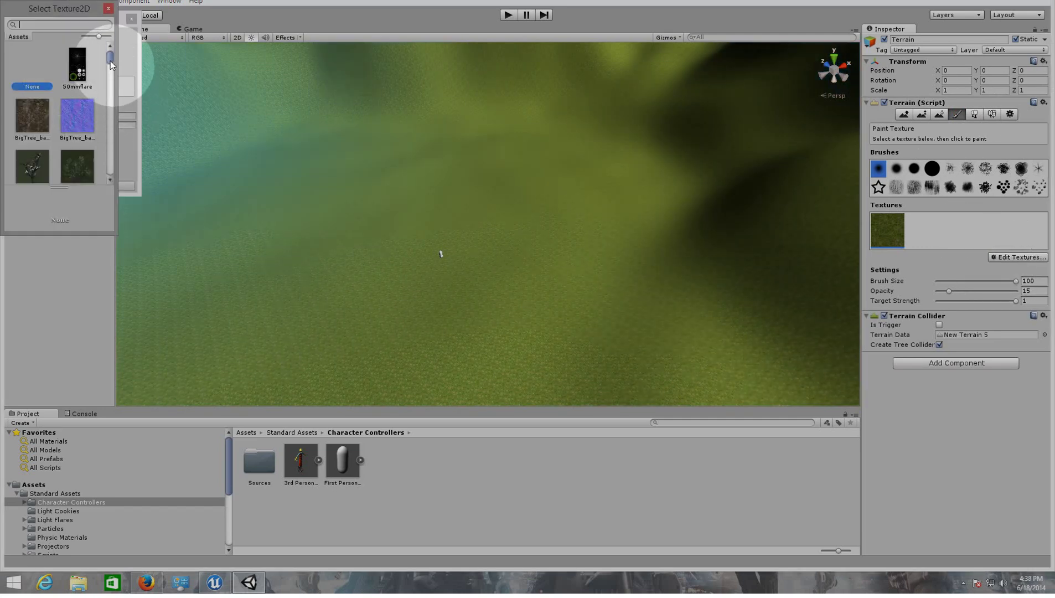
left_click(66, 27)
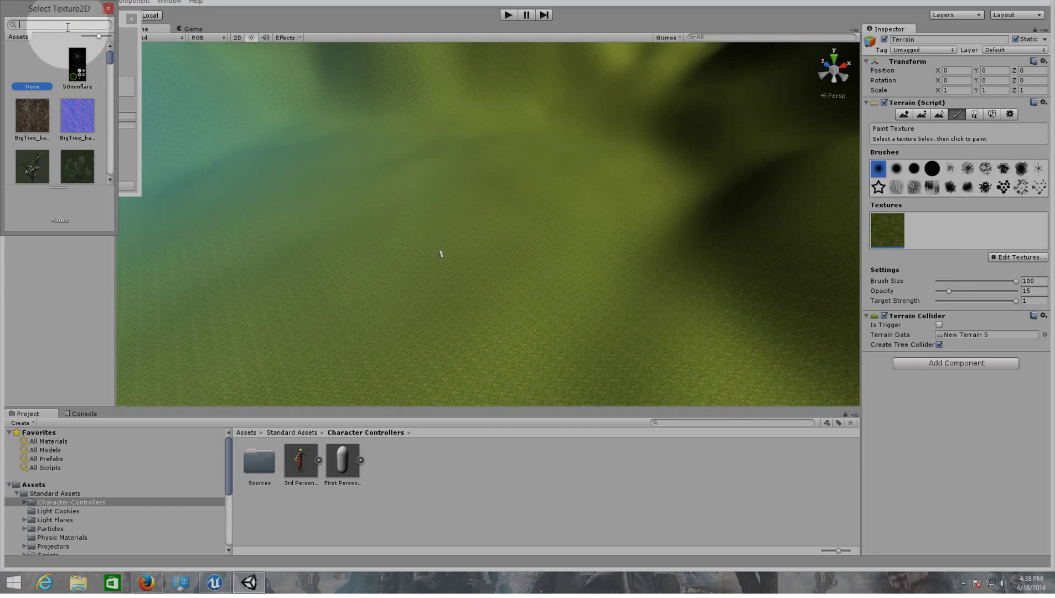
type("gro")
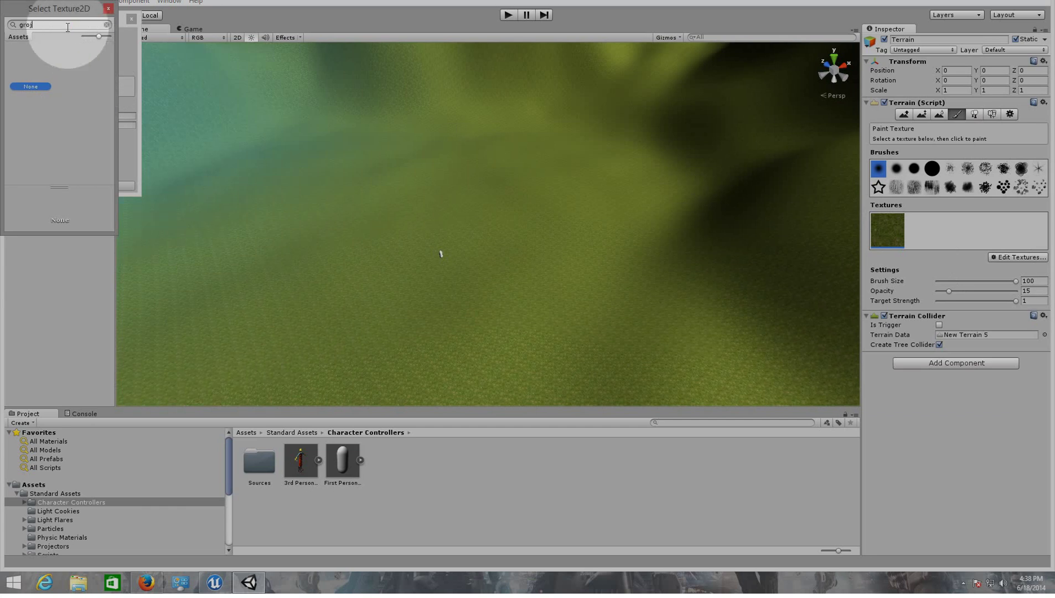
key("BackSpace")
key("BackSpace")
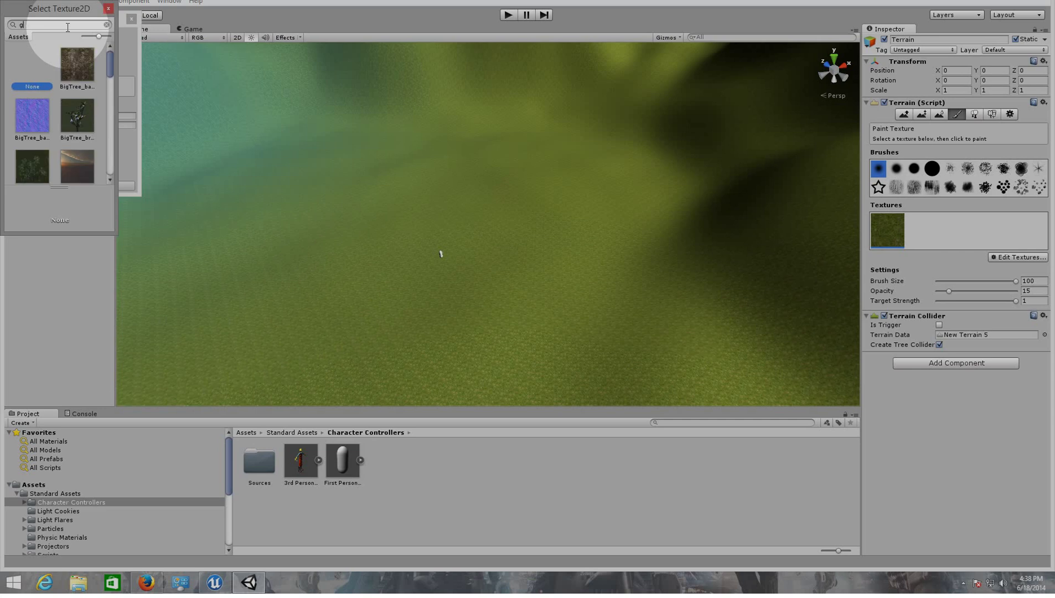
type("ro")
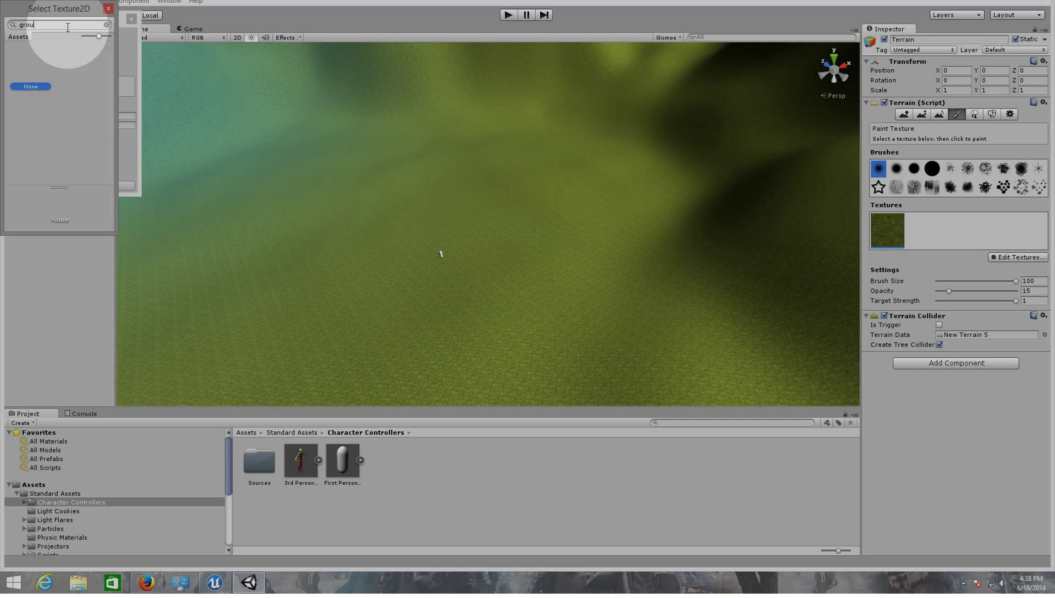
key("BackSpace")
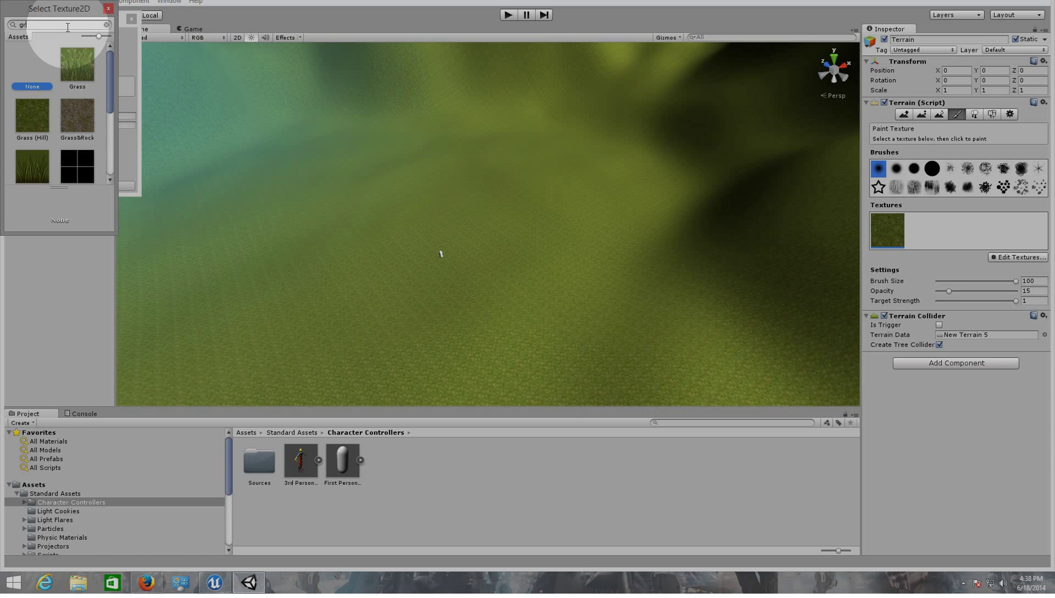
double_click(78, 118)
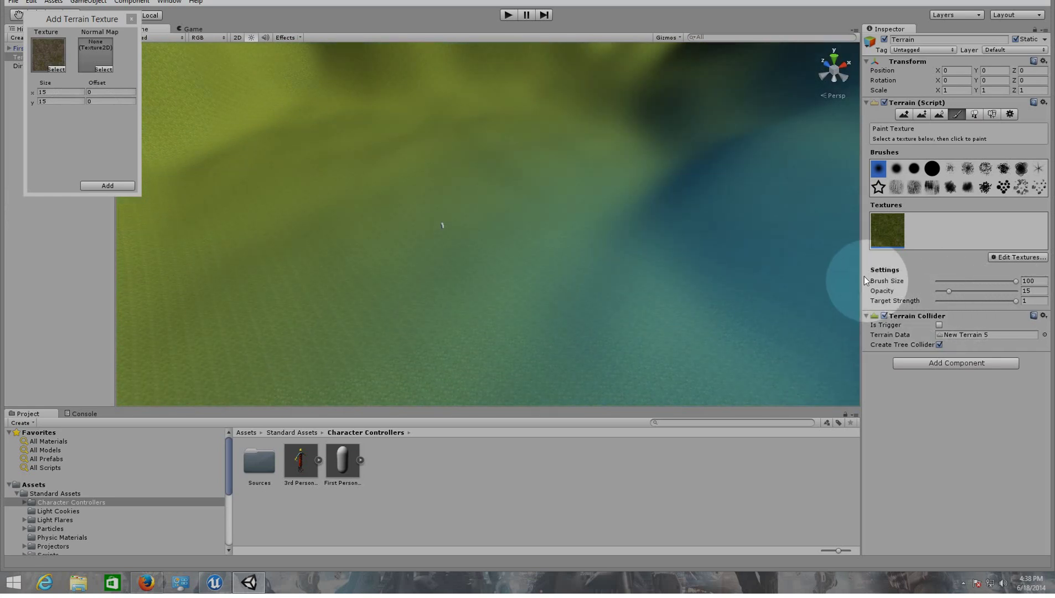
Choose the second soft round brush at size 10 and add Grass&Rock as a terrain texture.
left_click_drag(1016, 282, 959, 282)
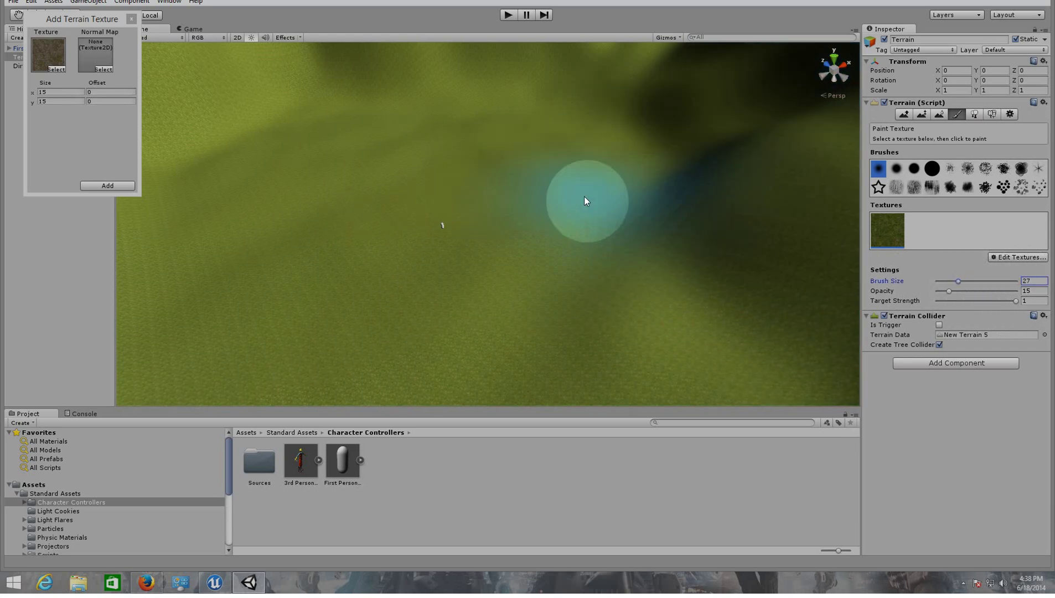
left_click(913, 168)
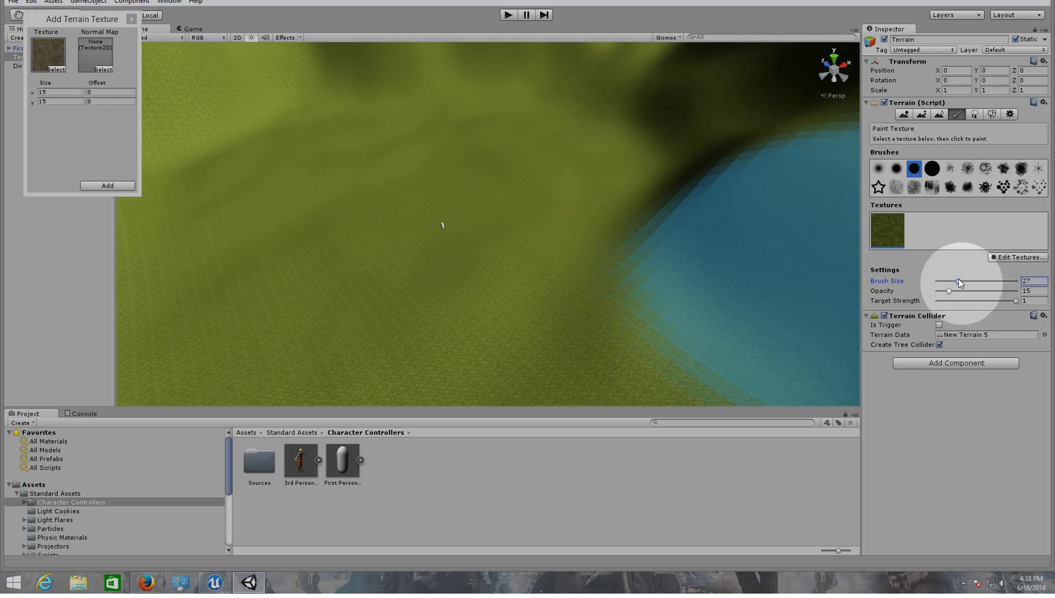
left_click_drag(959, 281, 945, 284)
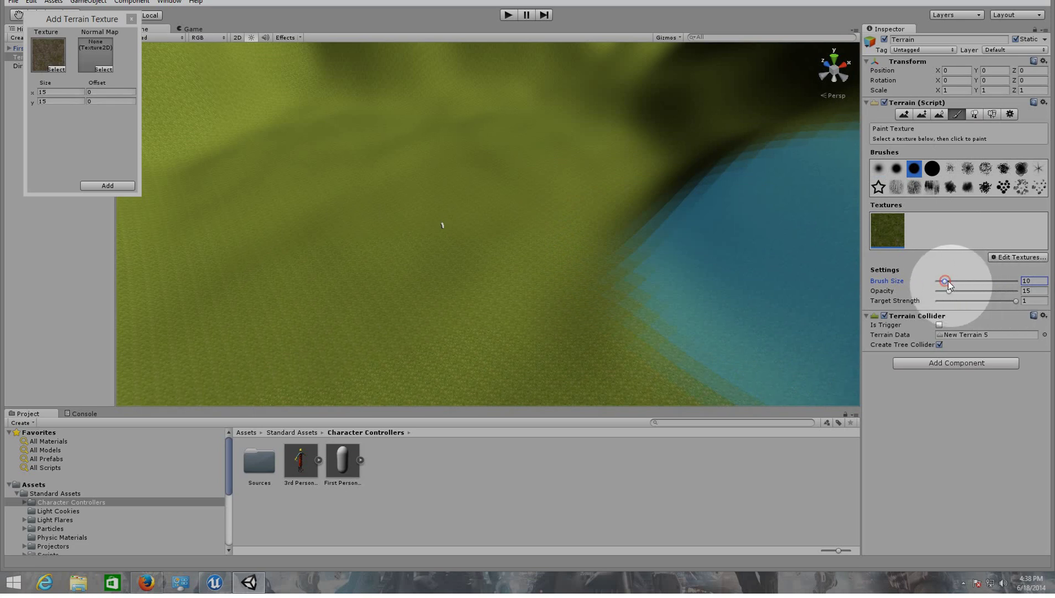
left_click(896, 168)
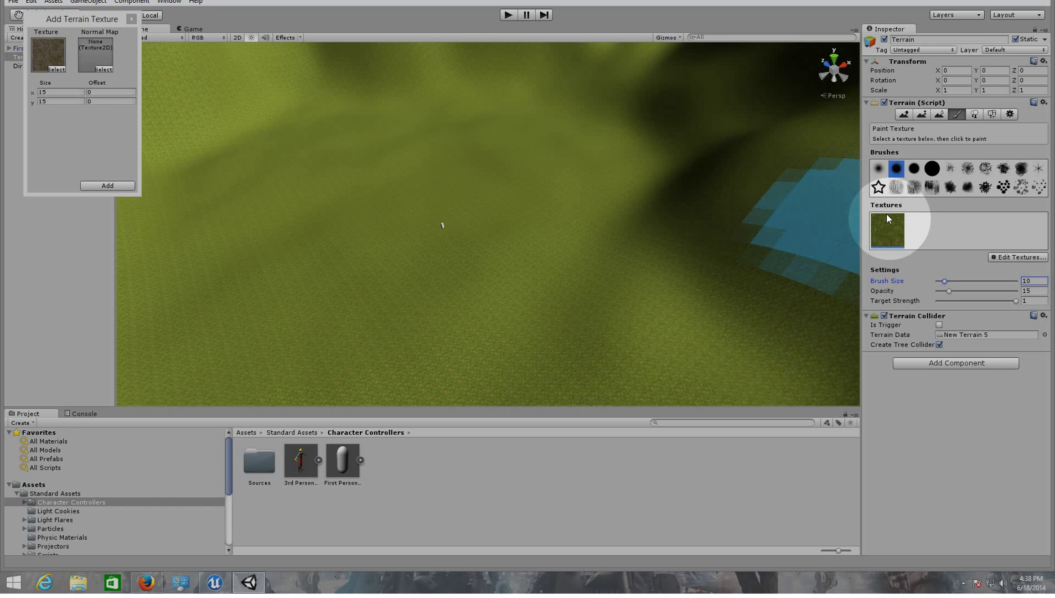
left_click(879, 169)
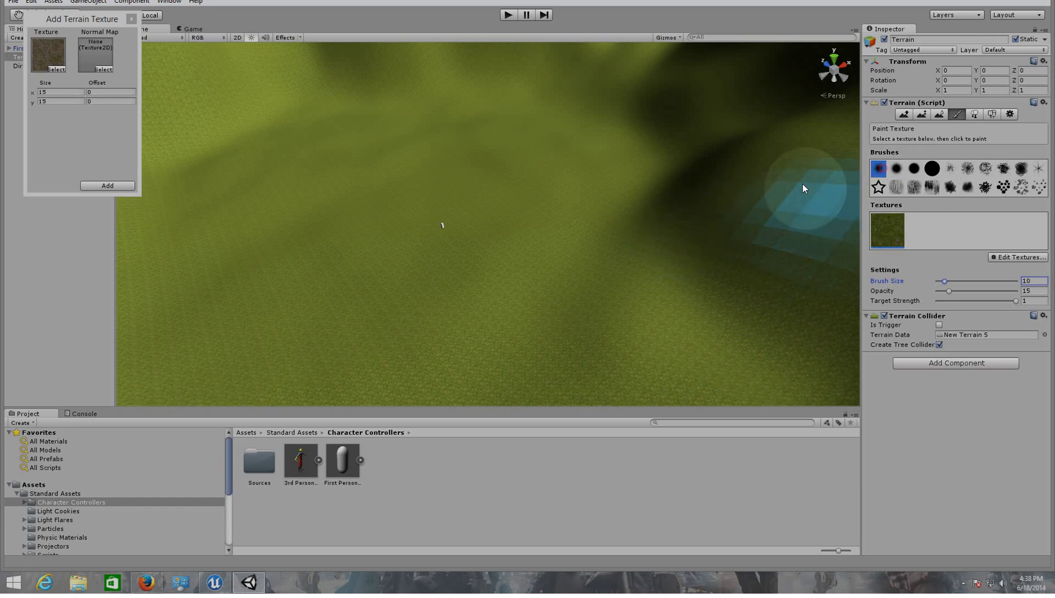
left_click(895, 169)
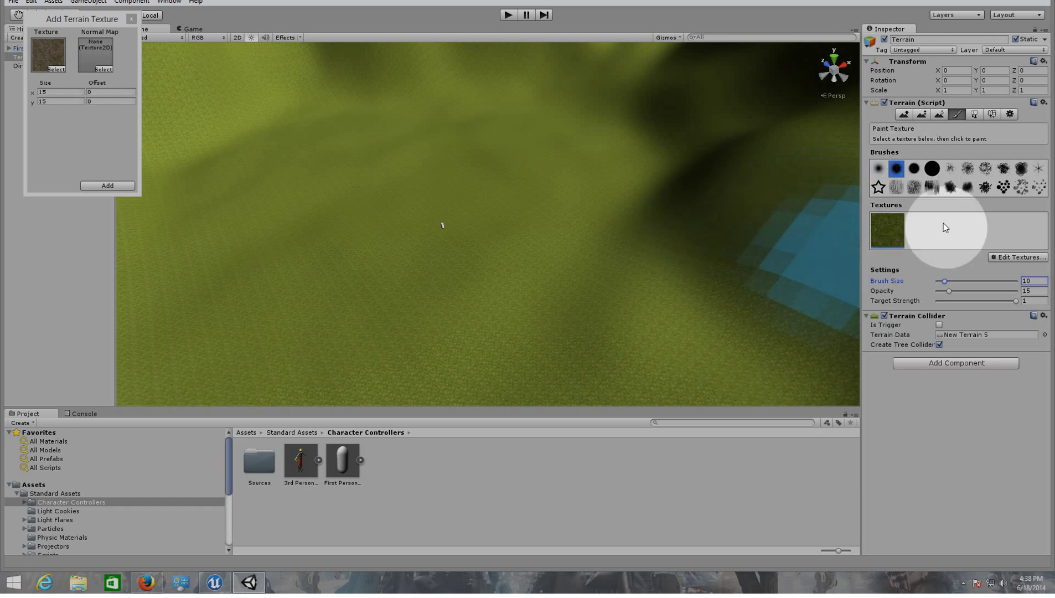
left_click(625, 270)
left_click(534, 306)
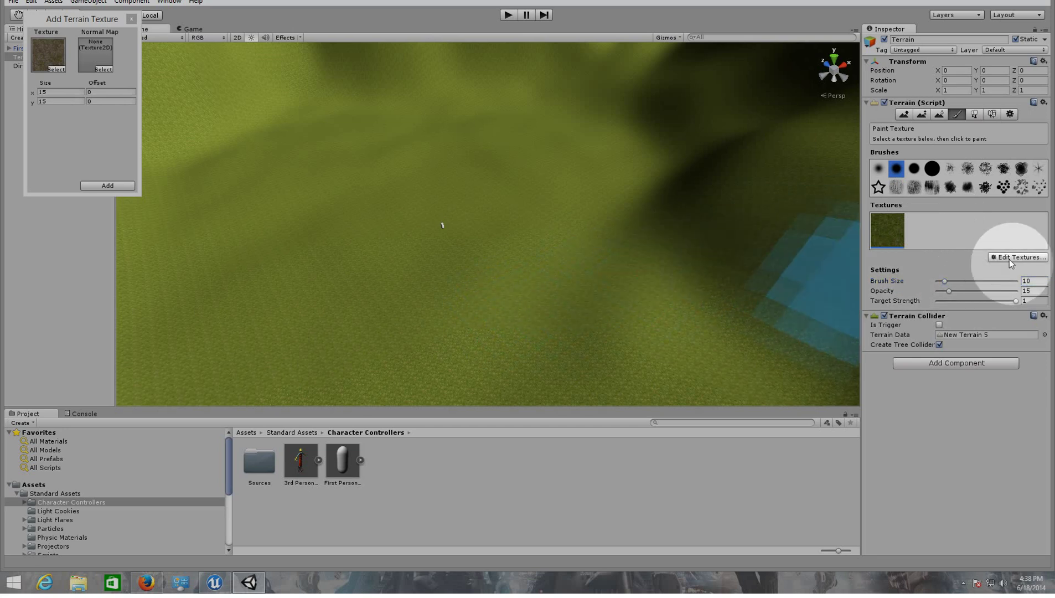
left_click(107, 186)
Select the Grass&Rock texture, lower target strength to 0.336, and paint a faint dirt patch.
left_click(923, 229)
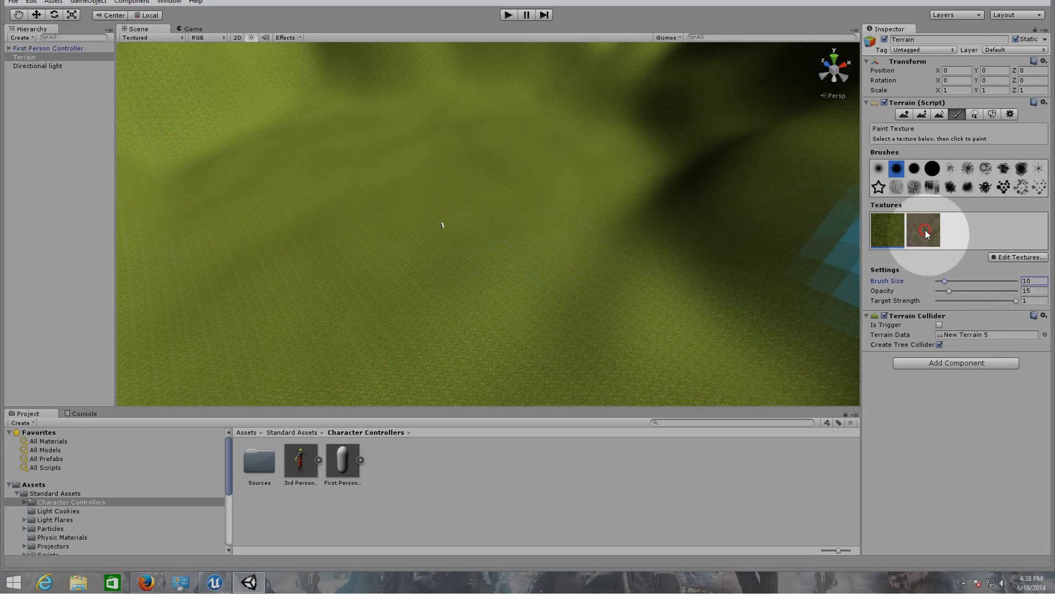
left_click_drag(563, 259, 608, 265)
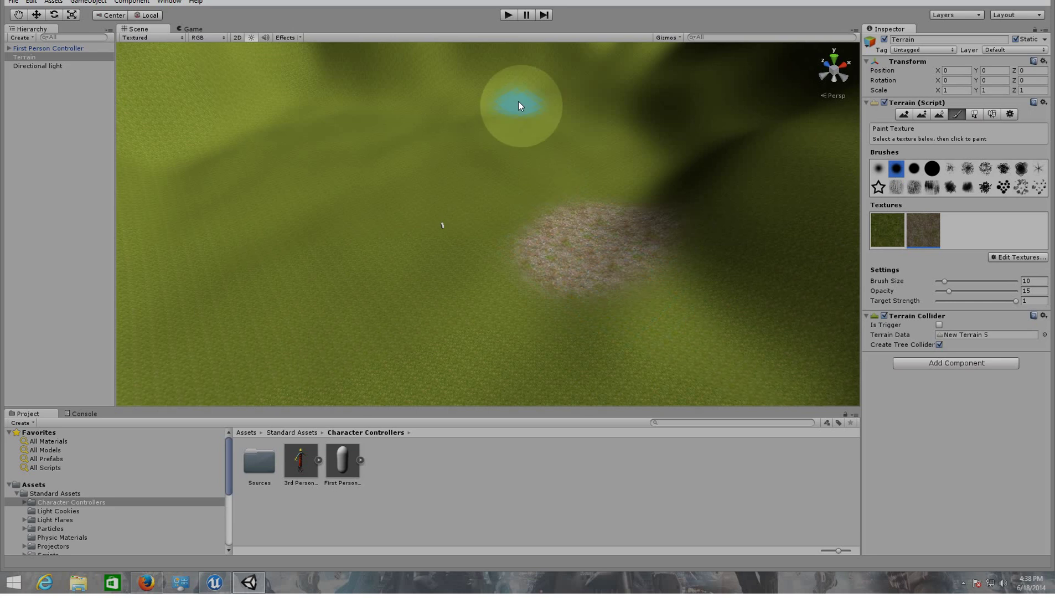
key("ctrl+z")
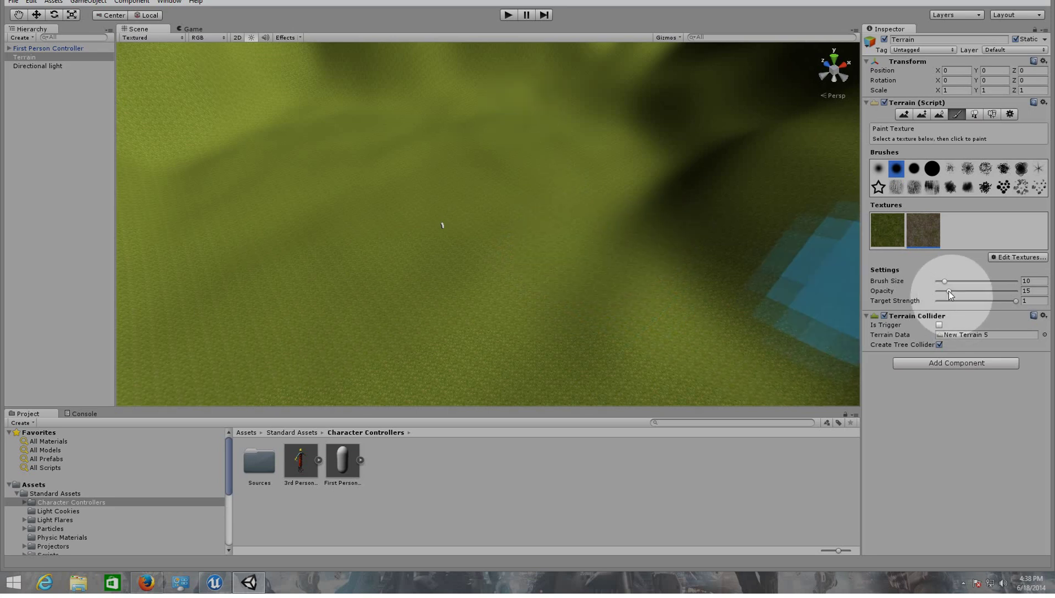
left_click_drag(1015, 300, 964, 302)
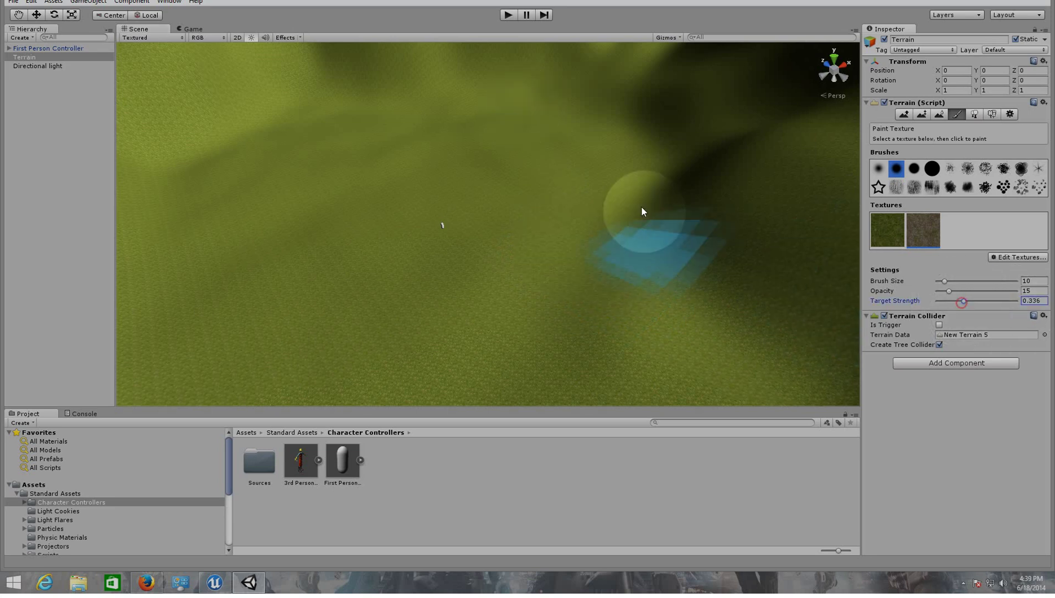
mouse_move(625, 283)
left_mouse_down()
mouse_move(608, 230)
mouse_move(616, 218)
mouse_move(678, 284)
mouse_move(635, 275)
left_mouse_up()
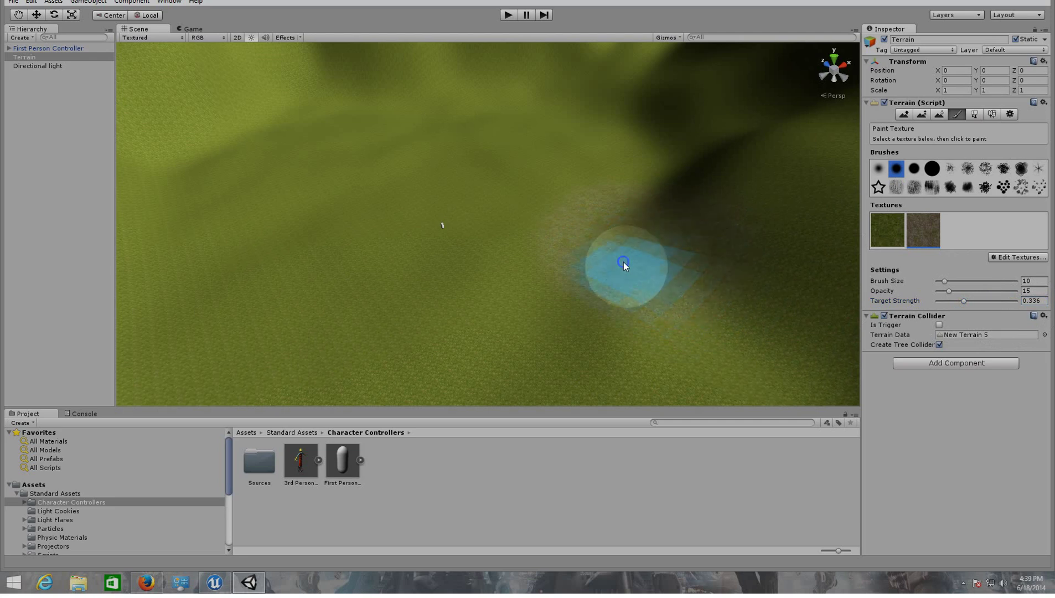
Paint a soft dirt streak across the left-centre and raise the brush size to 37.
key("q")
mouse_move(620, 260)
right_mouse_down()
mouse_move(605, 239)
mouse_move(617, 255)
right_mouse_up()
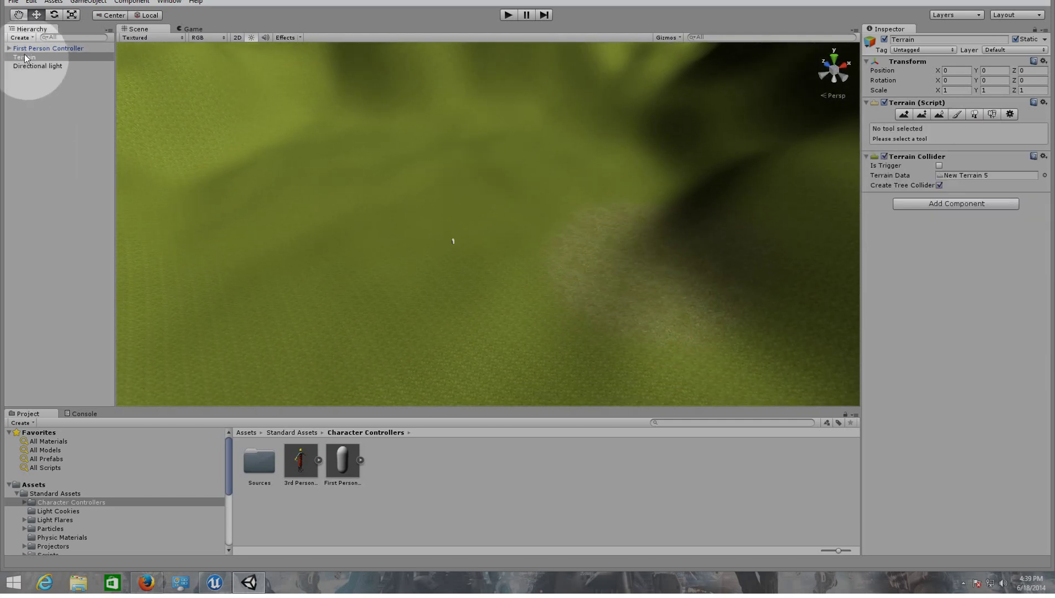
left_click(961, 111)
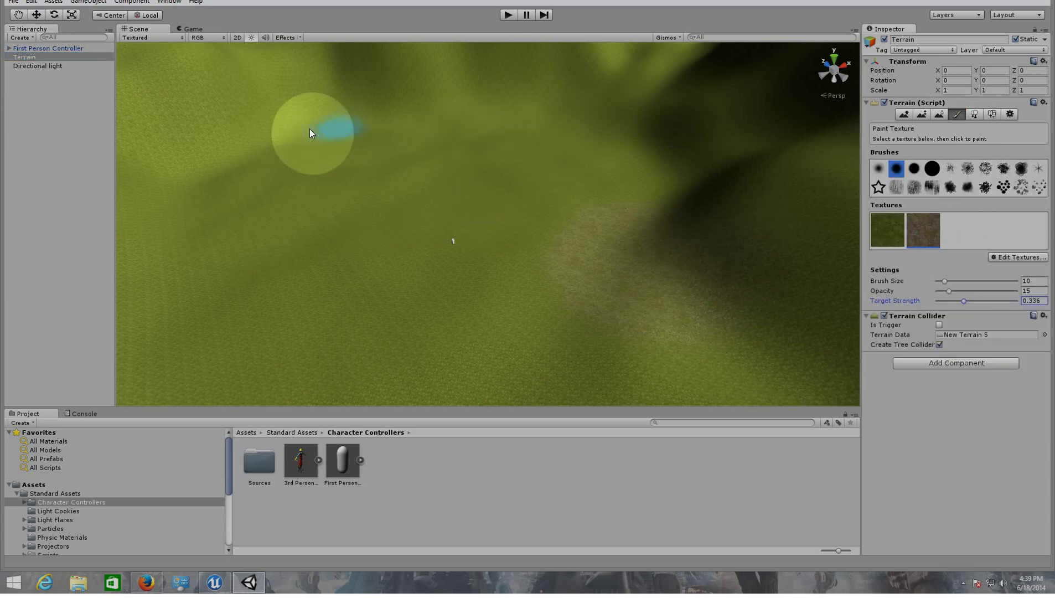
mouse_move(453, 125)
left_mouse_down()
mouse_move(384, 122)
mouse_move(482, 156)
mouse_move(453, 142)
left_mouse_up()
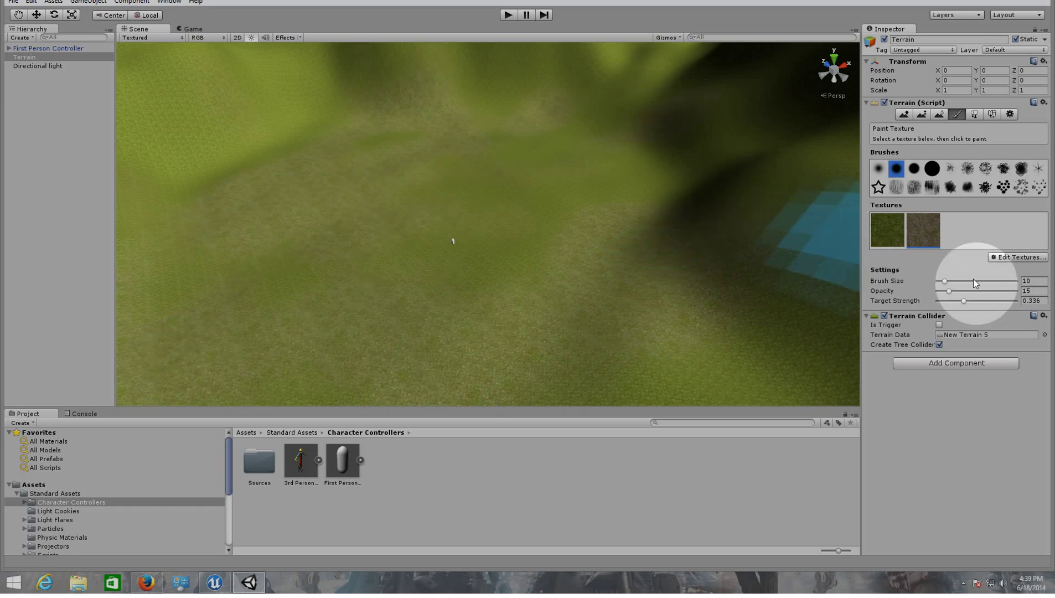
left_click_drag(944, 281, 968, 281)
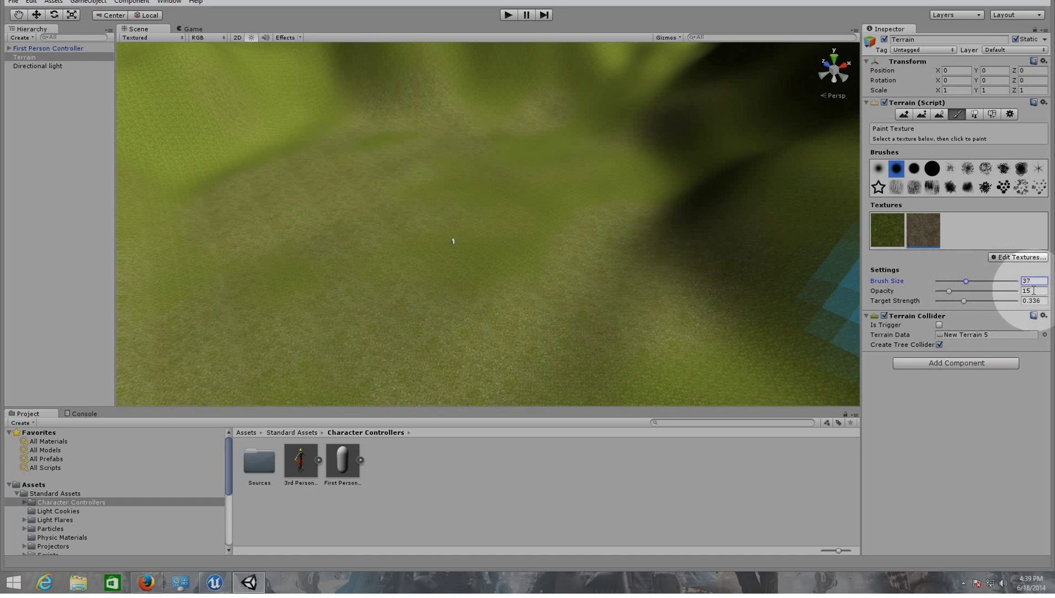
Set the paint opacity to 10 and orbit to a wider, lower view of the hills.
type("10")
key("Return")
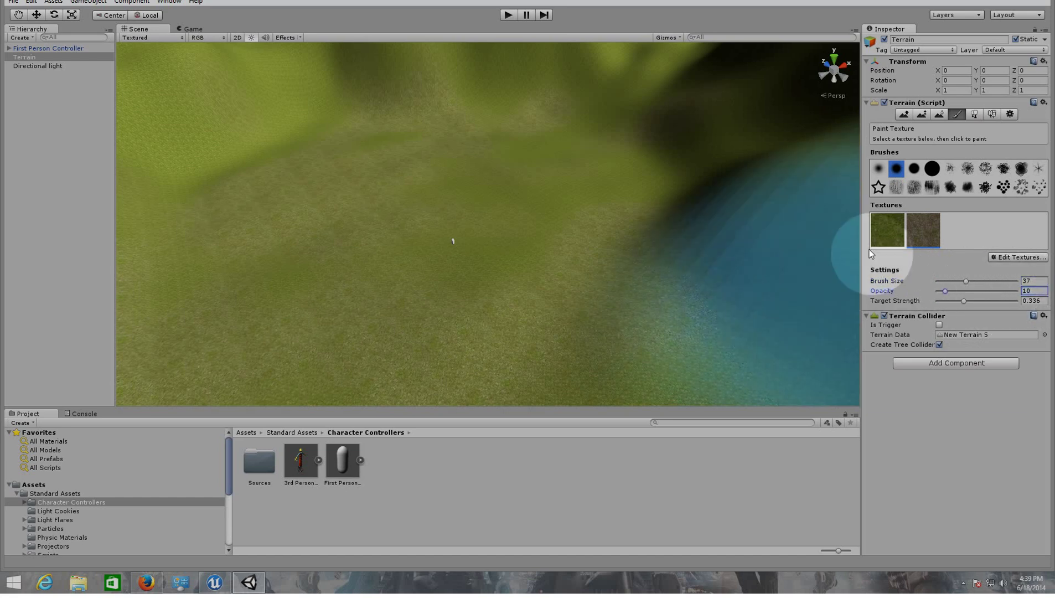
mouse_move(640, 181)
left_mouse_down("alt")
mouse_move(737, 118)
mouse_move(756, 144)
mouse_move(652, 64)
left_mouse_up("alt")
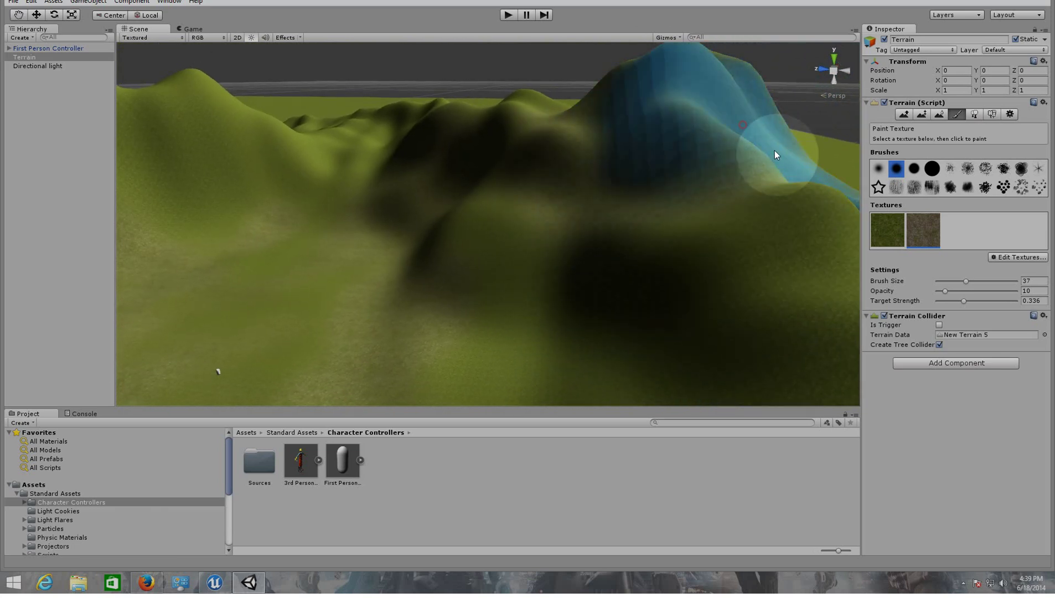
left_click_drag(772, 177, 985, 307, "alt")
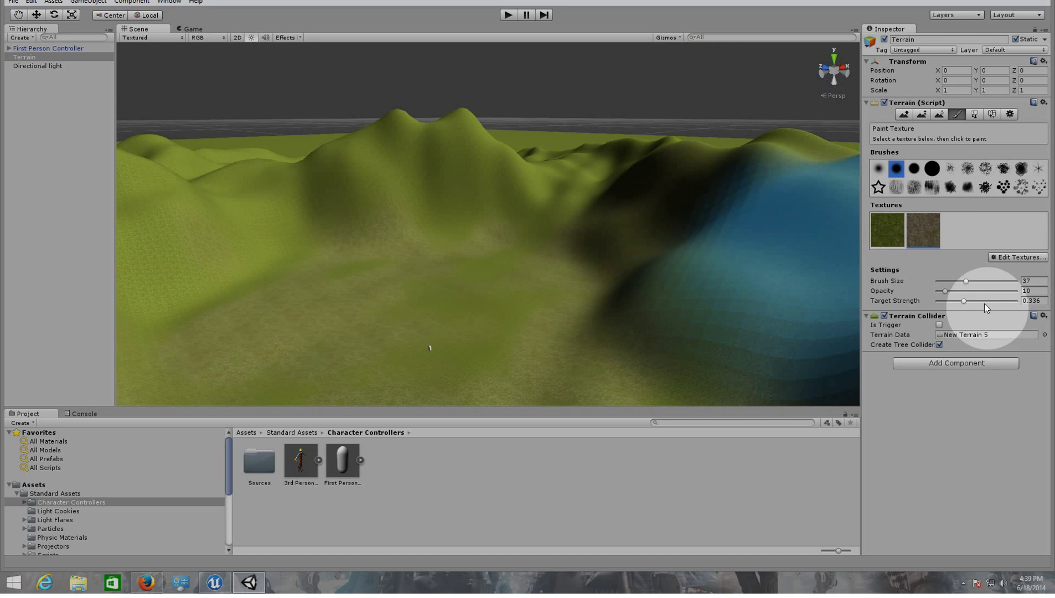
Switch to the third round brush at size 25, survey the hills, and exit texture painting.
left_click(1032, 281)
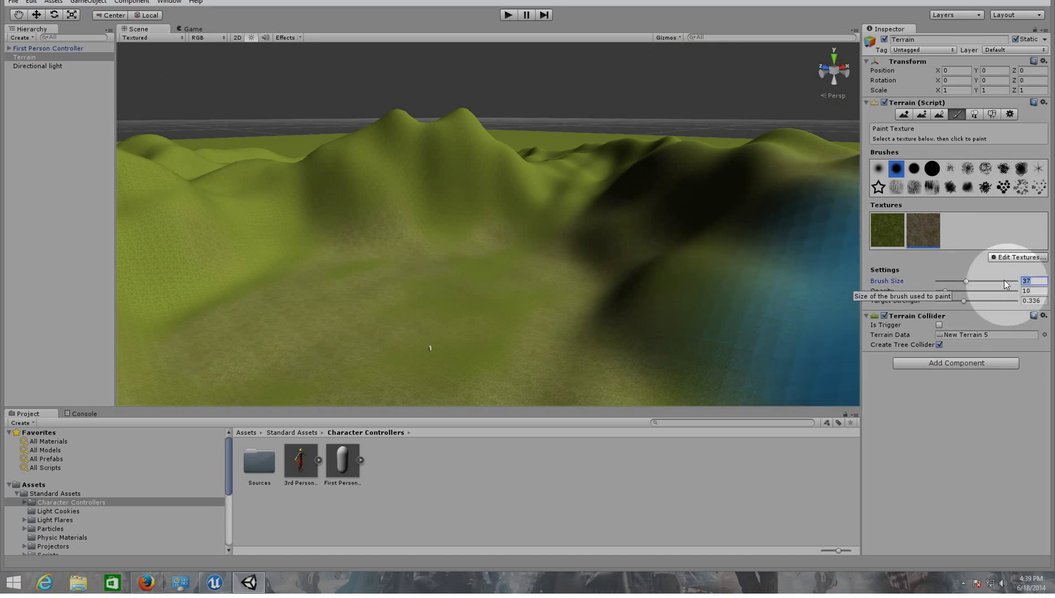
left_click(914, 169)
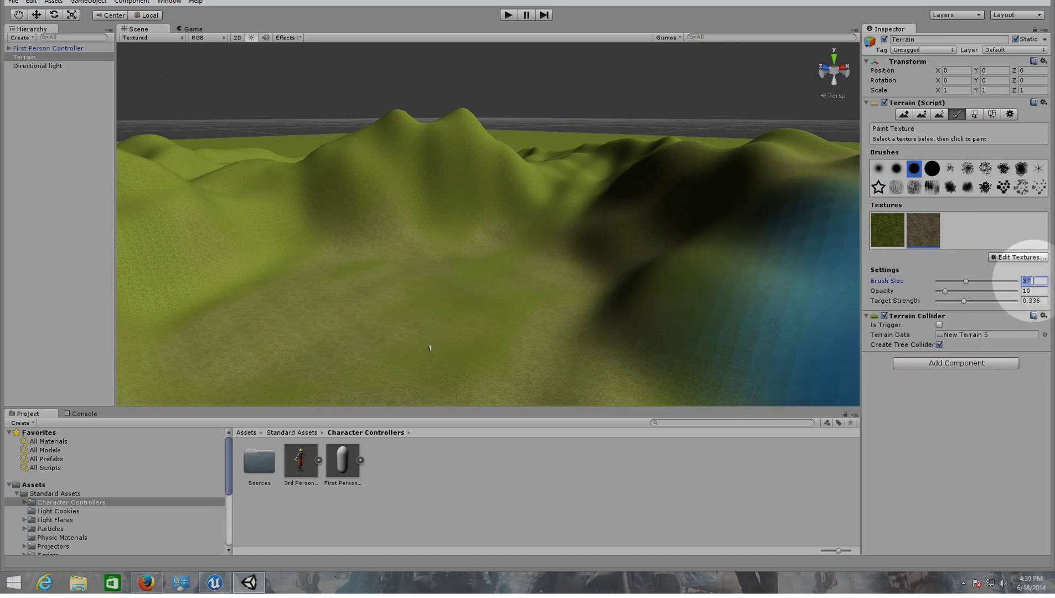
type("25")
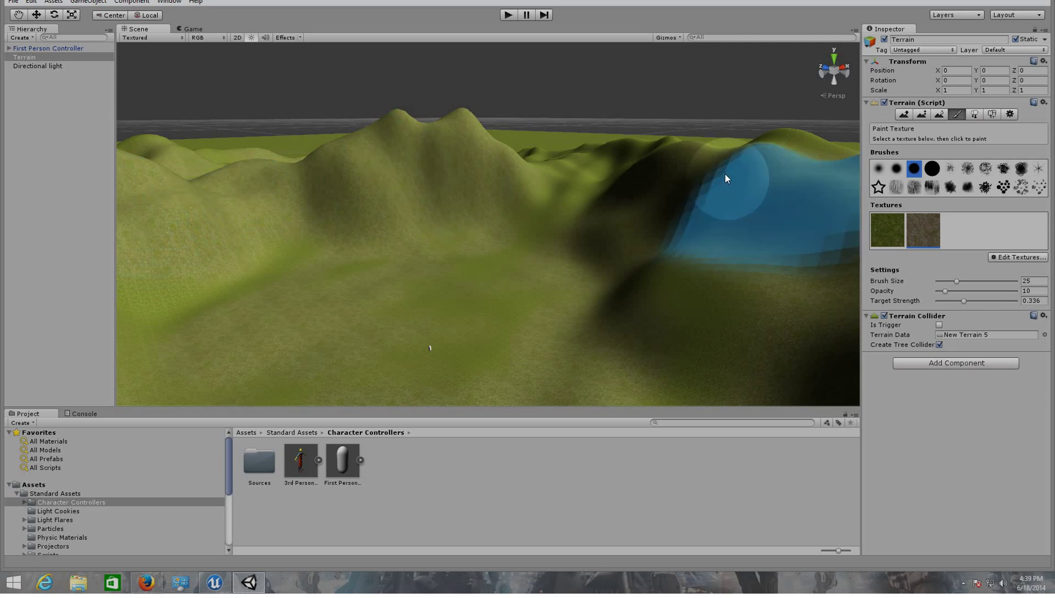
mouse_move(852, 175)
right_mouse_down()
mouse_move(743, 244)
mouse_move(577, 235)
mouse_move(40, 263)
right_mouse_up()
mouse_move(819, 199)
right_mouse_down()
mouse_move(462, 193)
mouse_move(180, 251)
mouse_move(28, 228)
mouse_move(1051, 231)
mouse_move(1024, 235)
right_mouse_up()
key("q")
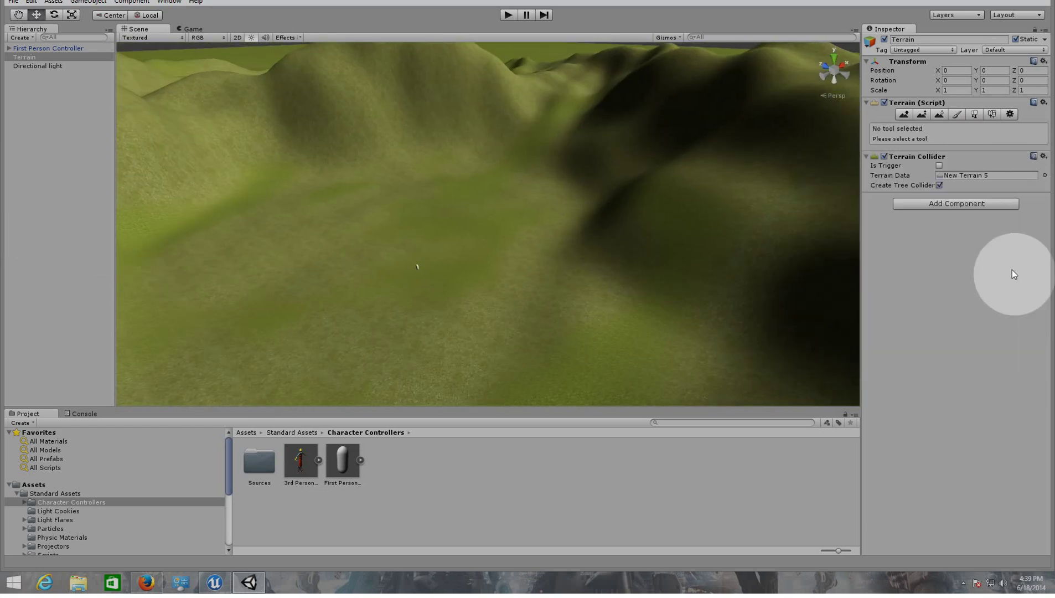